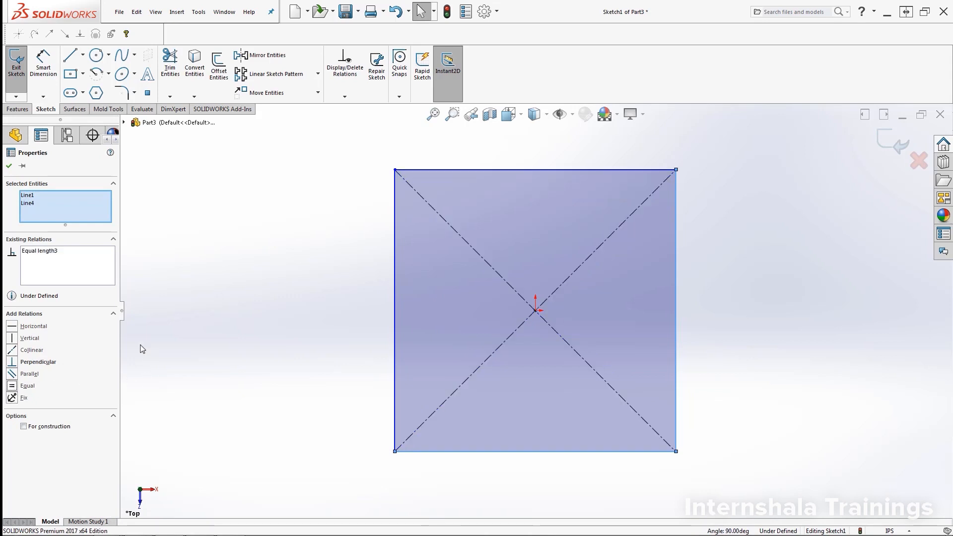
- Deselect the two equal sides and switch to Smart Dimension
{"action": "left_click", "coordinate": [182, 327]}
{"action": "left_click", "coordinate": [43, 64]}
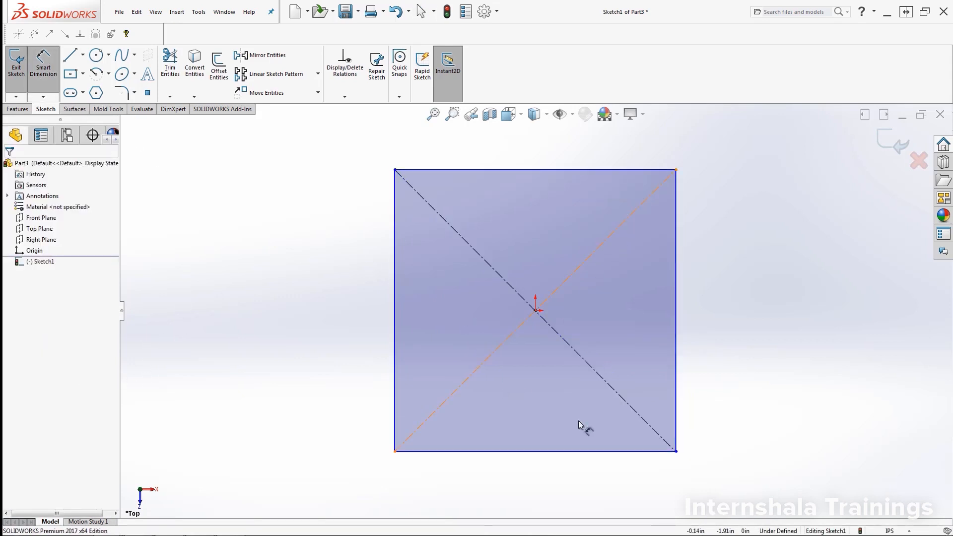
- Dimension the square's bottom side to 5 in, fully defining Sketch1
{"action": "left_click", "coordinate": [550, 452]}
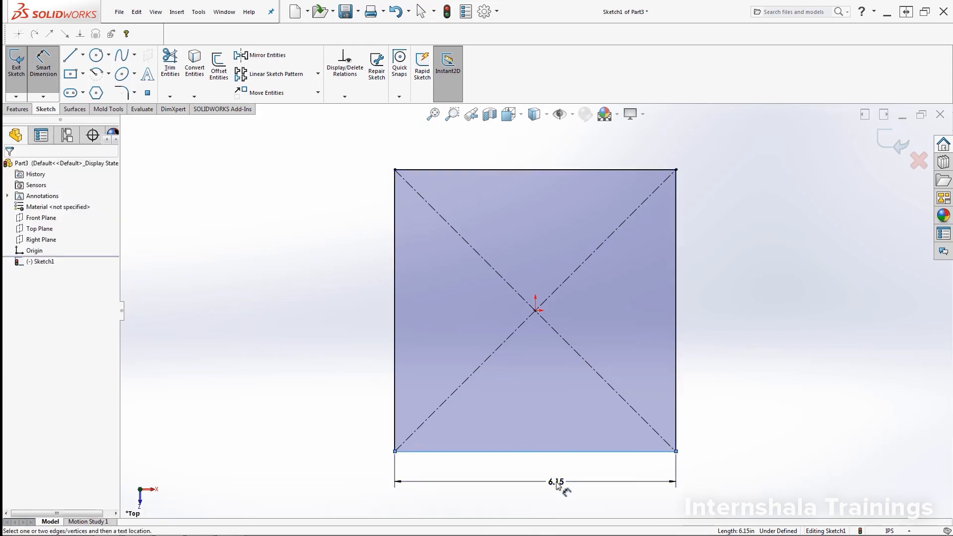
{"action": "left_click", "coordinate": [557, 486]}
{"action": "type", "text": "5"}
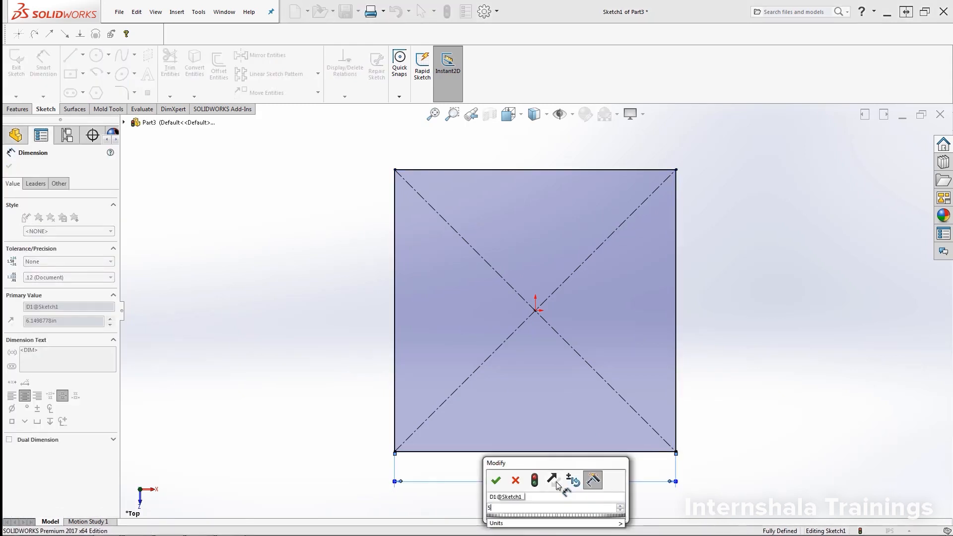
{"action": "key", "text": "Return"}
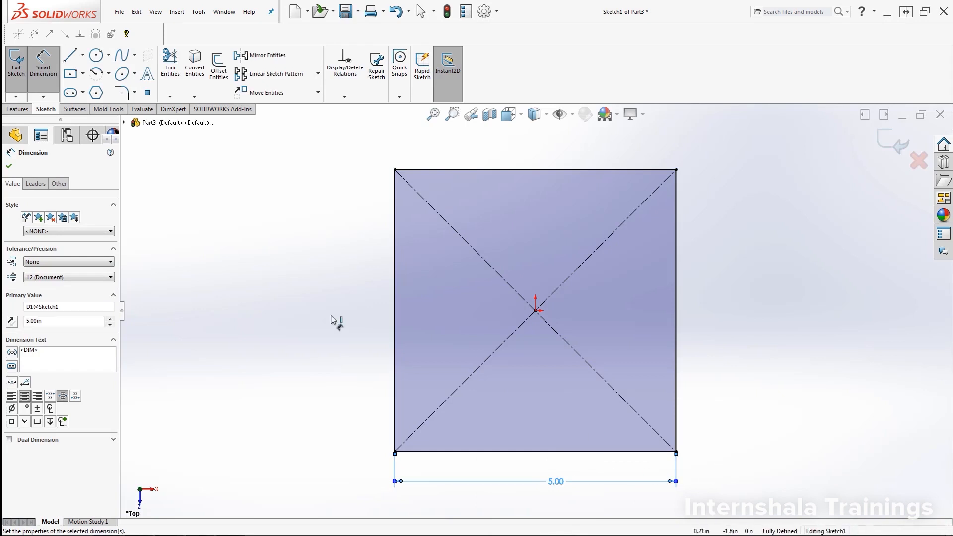
{"action": "left_click", "coordinate": [49, 69]}
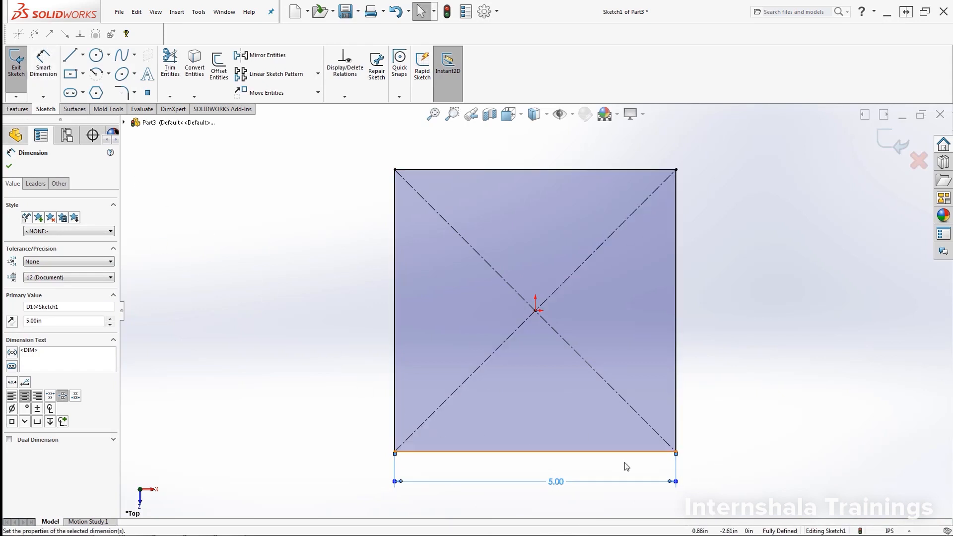
{"action": "left_click", "coordinate": [713, 464]}
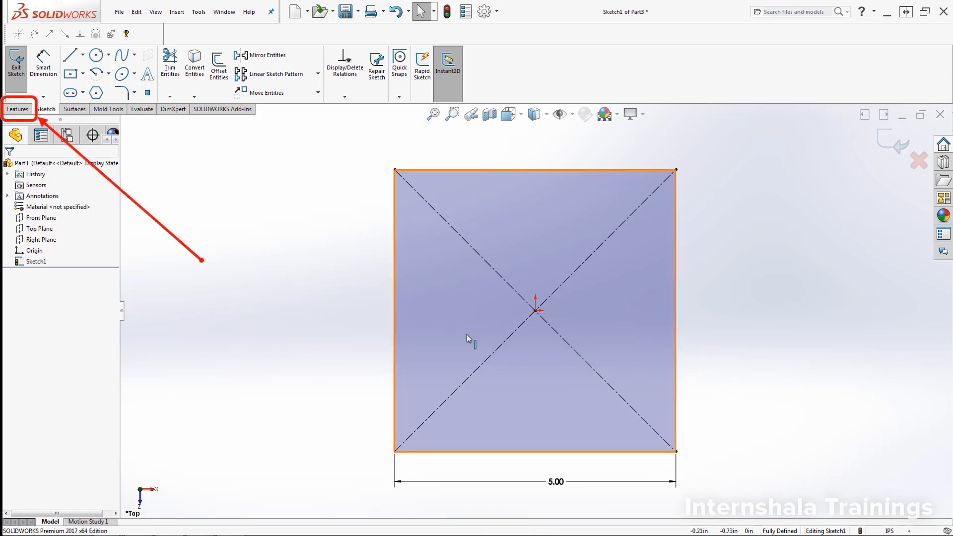
- Extrude the 5 in square as a Blind 5.00 in boss, making a cube
{"action": "left_click", "coordinate": [13, 110]}
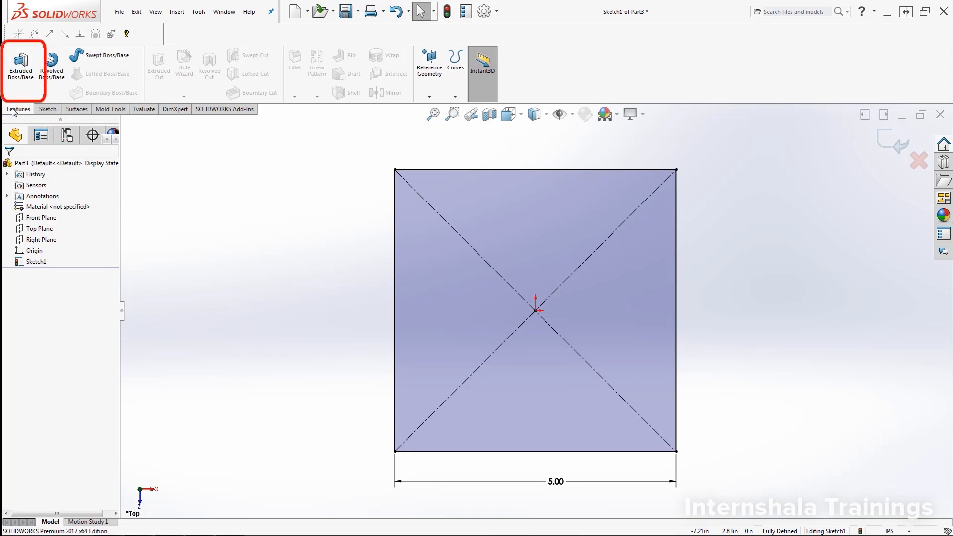
{"action": "left_click", "coordinate": [21, 69]}
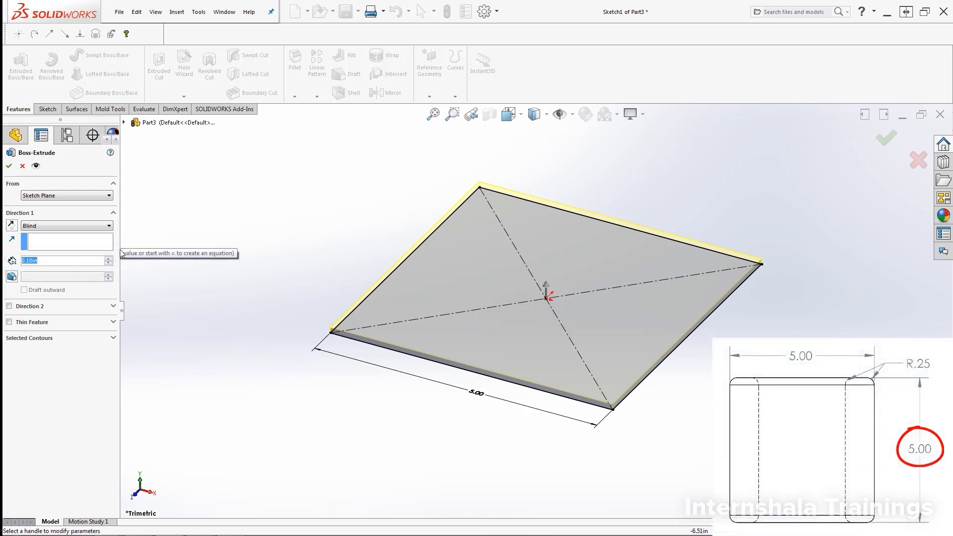
{"action": "left_click", "coordinate": [108, 258]}
{"action": "left_click", "coordinate": [108, 259]}
{"action": "left_click", "coordinate": [108, 259]}
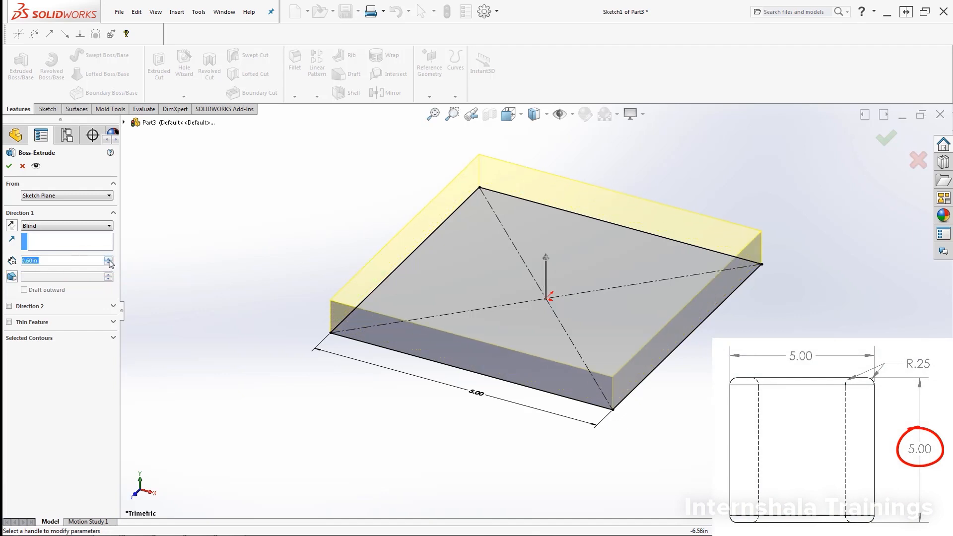
{"action": "left_click", "coordinate": [108, 259]}
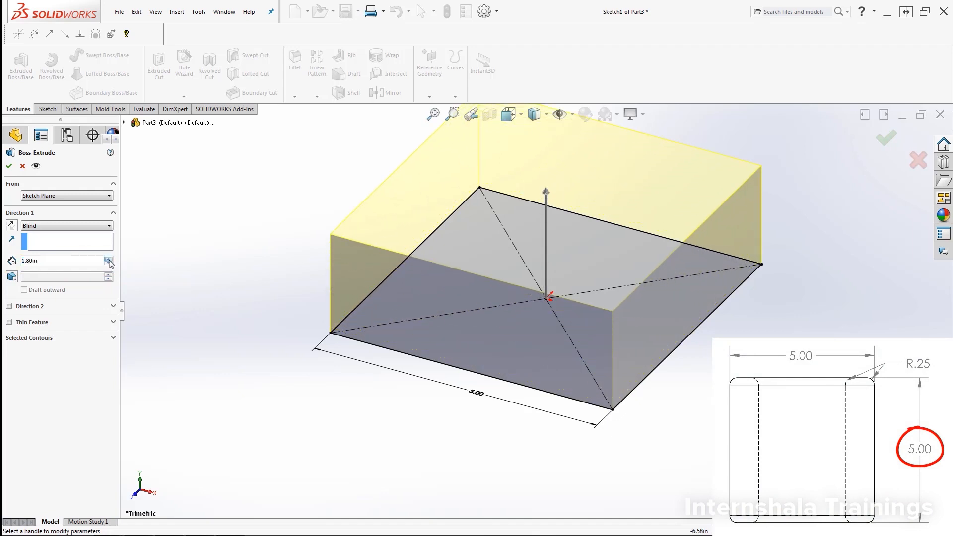
{"action": "left_click", "coordinate": [108, 259]}
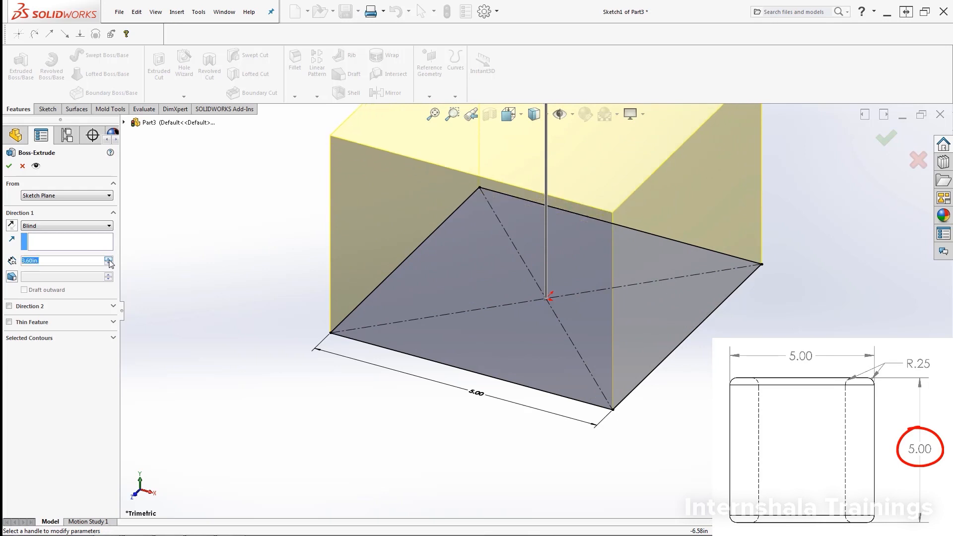
{"action": "left_click", "coordinate": [109, 260]}
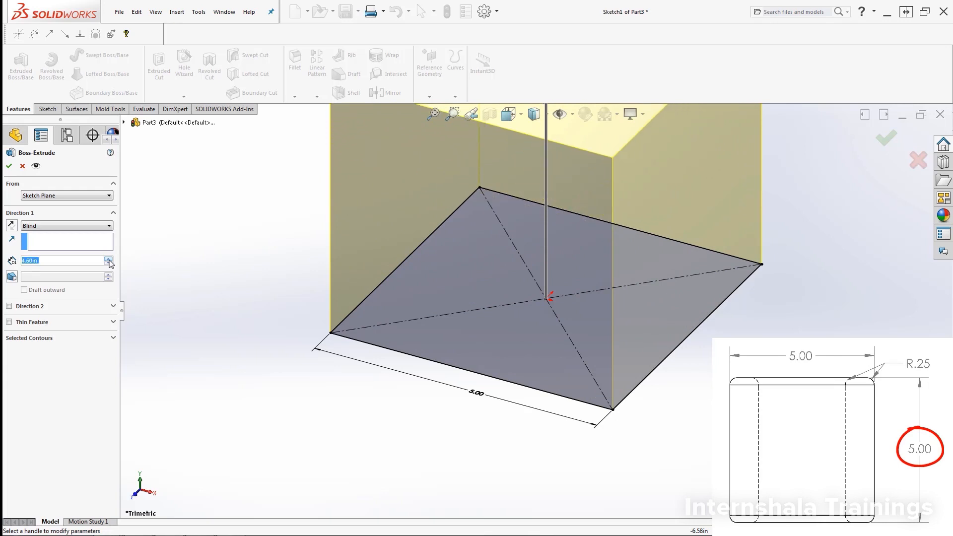
{"action": "left_click", "coordinate": [109, 260]}
{"action": "left_click", "coordinate": [109, 260]}
{"action": "left_click", "coordinate": [110, 260]}
{"action": "scroll", "coordinate": [668, 149], "scroll_direction": "up", "scroll_amount": 5}
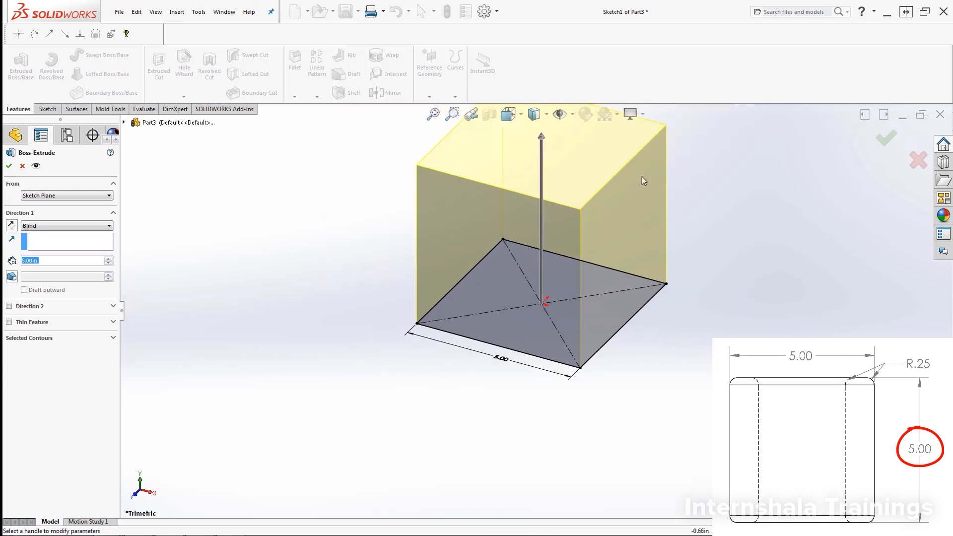
{"action": "scroll", "coordinate": [544, 230], "scroll_direction": "down", "scroll_amount": 2}
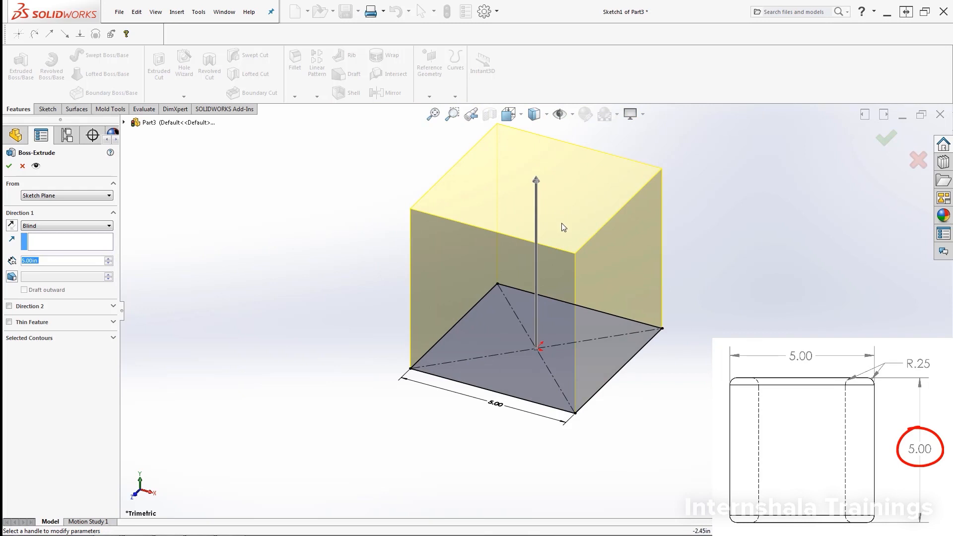
{"action": "left_click", "coordinate": [9, 167]}
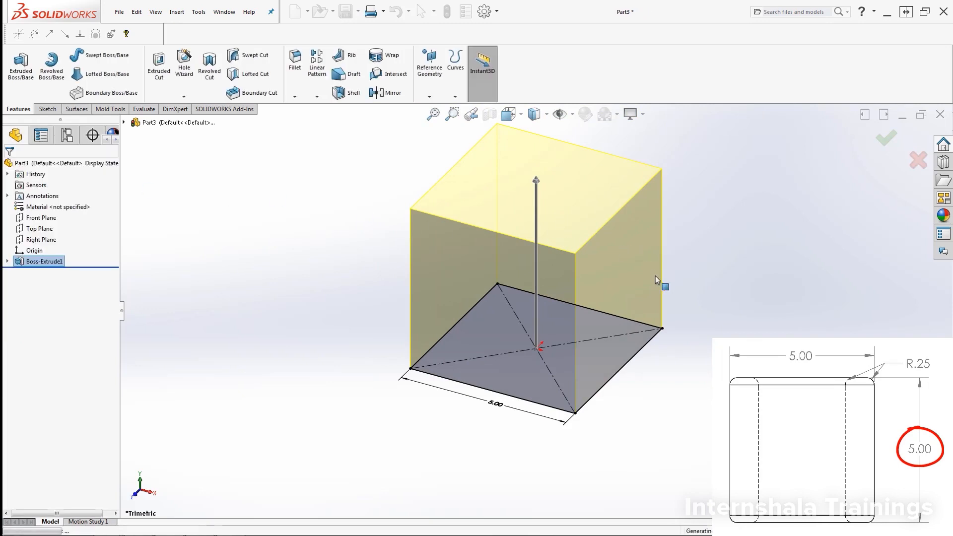
{"action": "scroll", "coordinate": [580, 242], "scroll_direction": "down", "scroll_amount": 3}
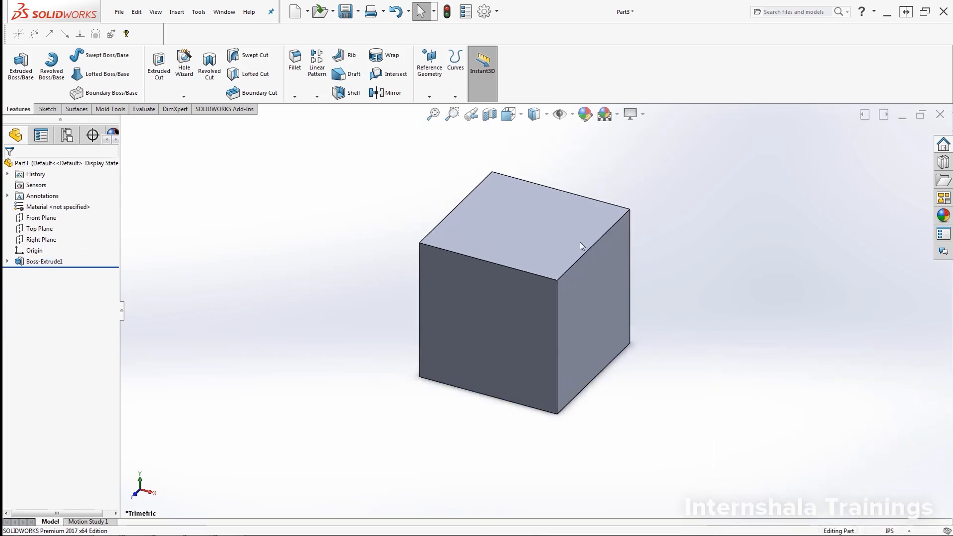
{"action": "scroll", "coordinate": [626, 272], "scroll_direction": "up", "scroll_amount": 3}
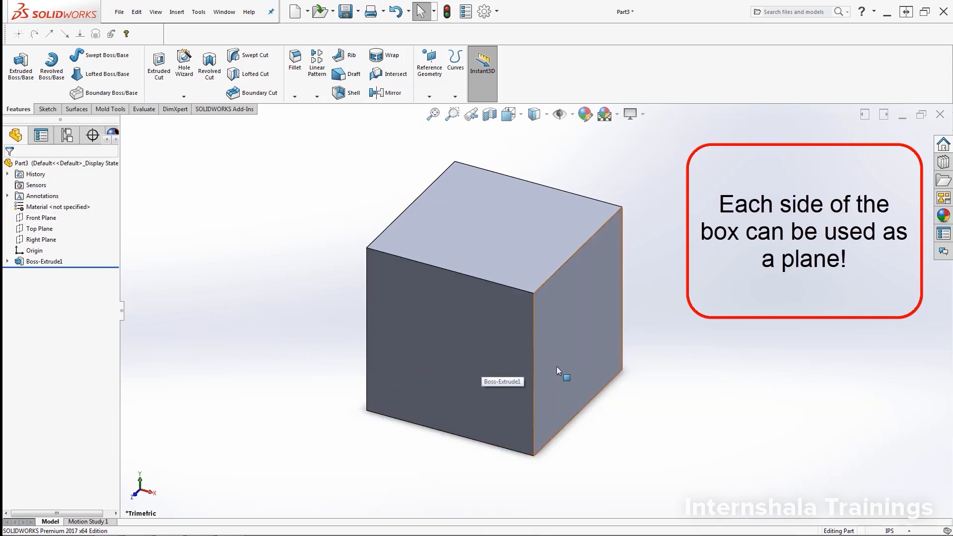
{"action": "left_click", "coordinate": [504, 386]}
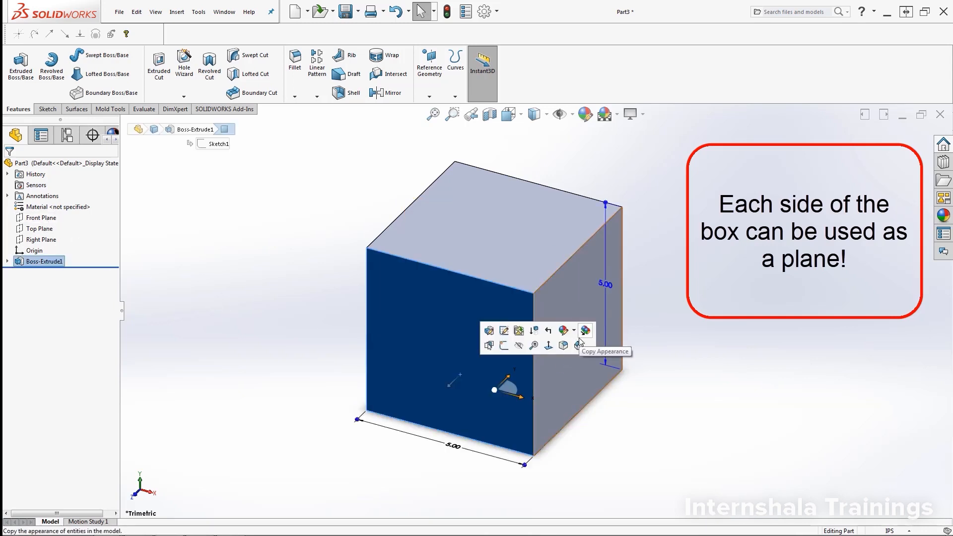
{"action": "left_click", "coordinate": [586, 380]}
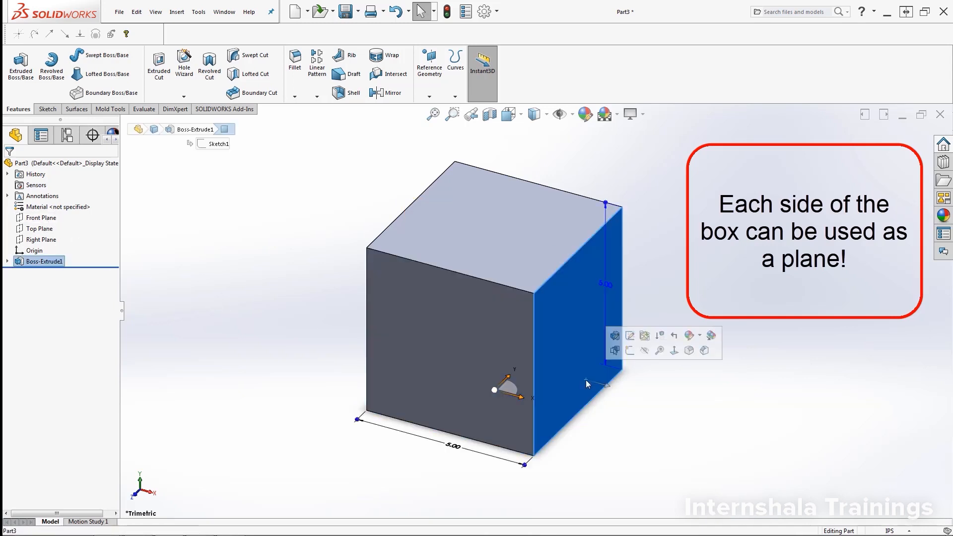
{"action": "left_click", "coordinate": [517, 256]}
{"action": "left_click", "coordinate": [697, 350]}
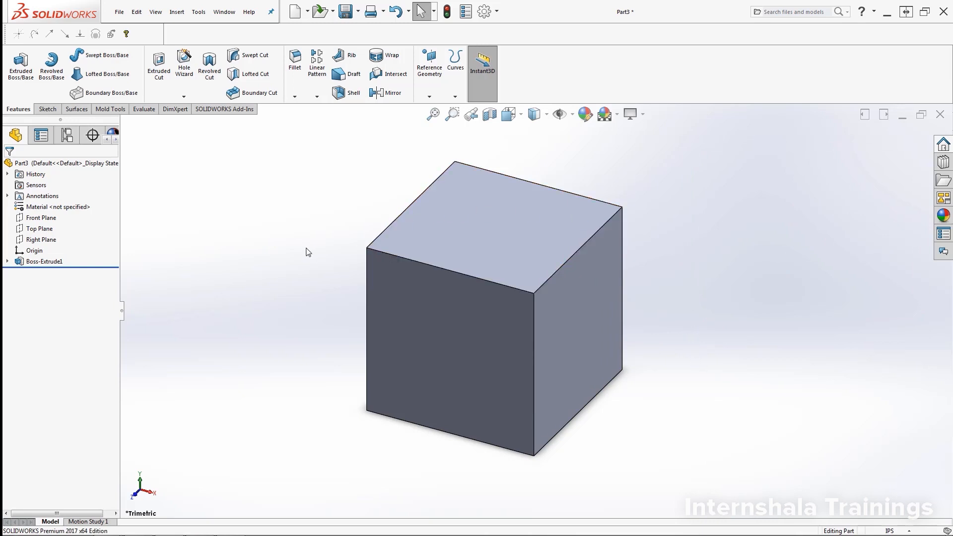
- Start Sketch2 on the cube's top face, orbit, and bring up its context menu
{"action": "left_click", "coordinate": [513, 245]}
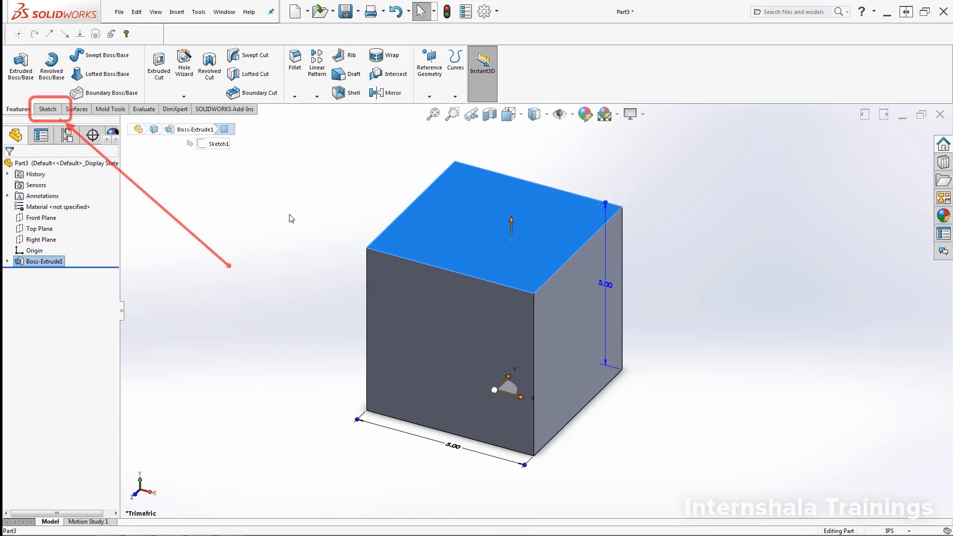
{"action": "left_click", "coordinate": [48, 110]}
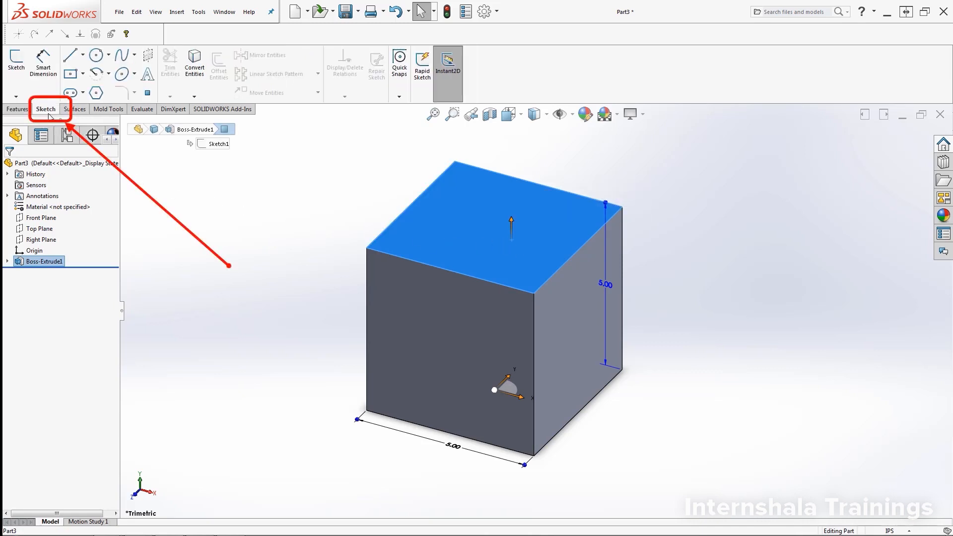
{"action": "left_click", "coordinate": [16, 74]}
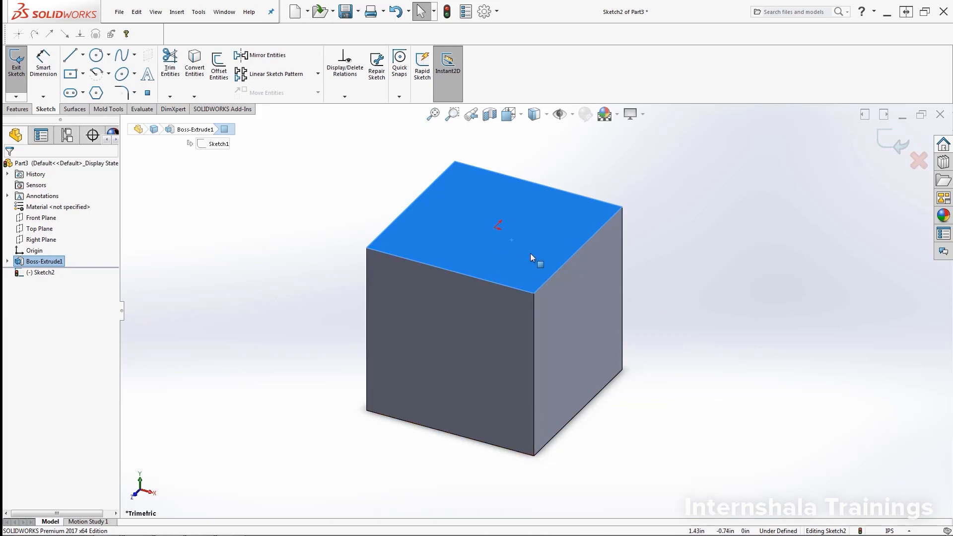
{"action": "middle_click_drag", "start_coordinate": [531, 263], "coordinate": [383, 339]}
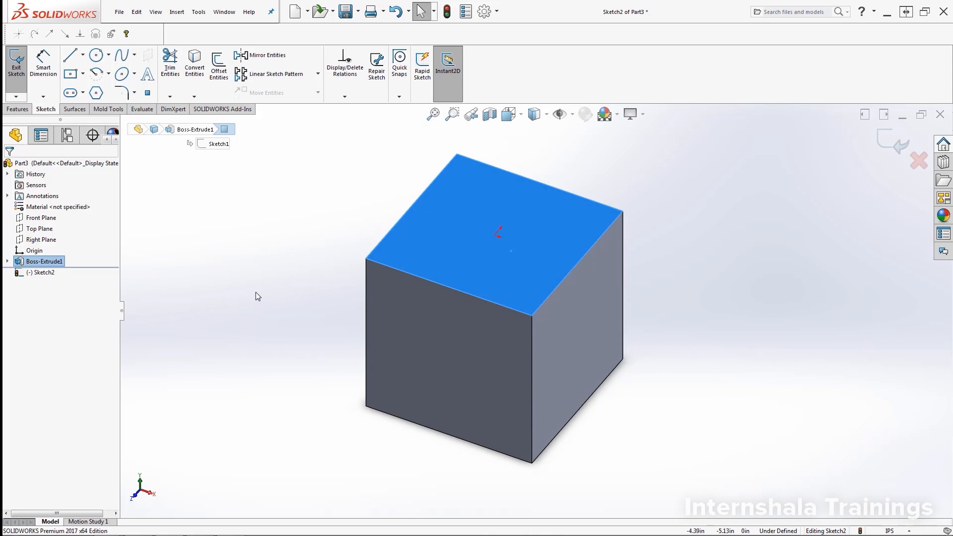
{"action": "right_click", "coordinate": [40, 276]}
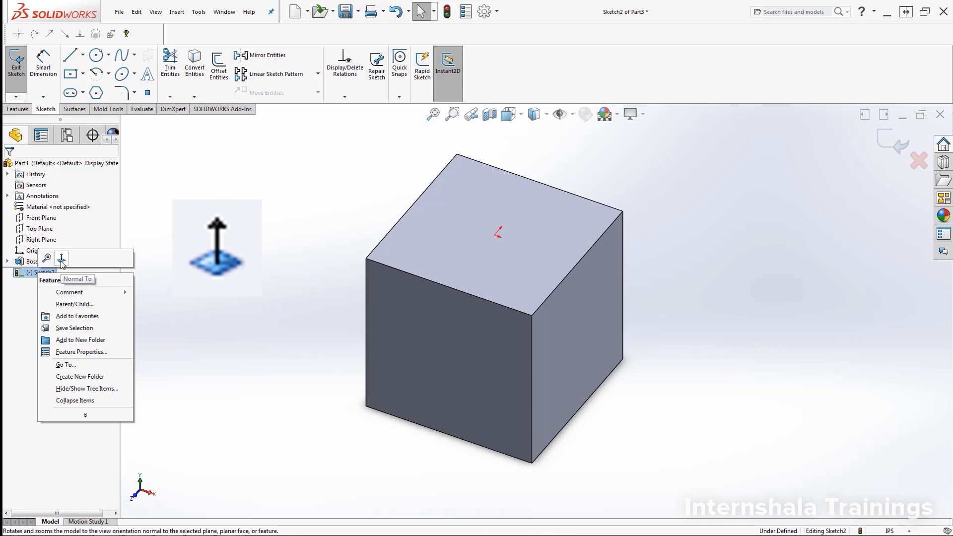
- View the top face Normal To and draw a center rectangle from the origin
{"action": "left_click", "coordinate": [61, 260]}
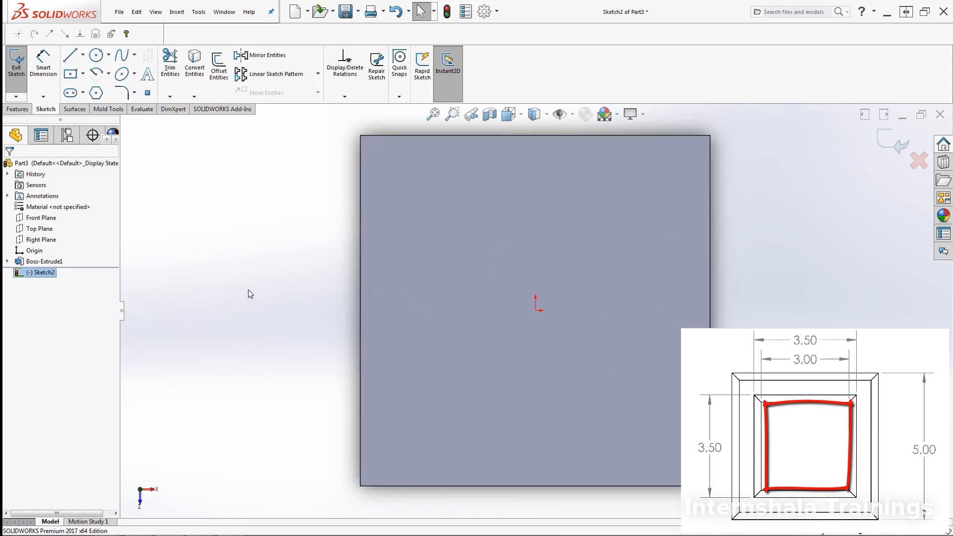
{"action": "left_click", "coordinate": [70, 79]}
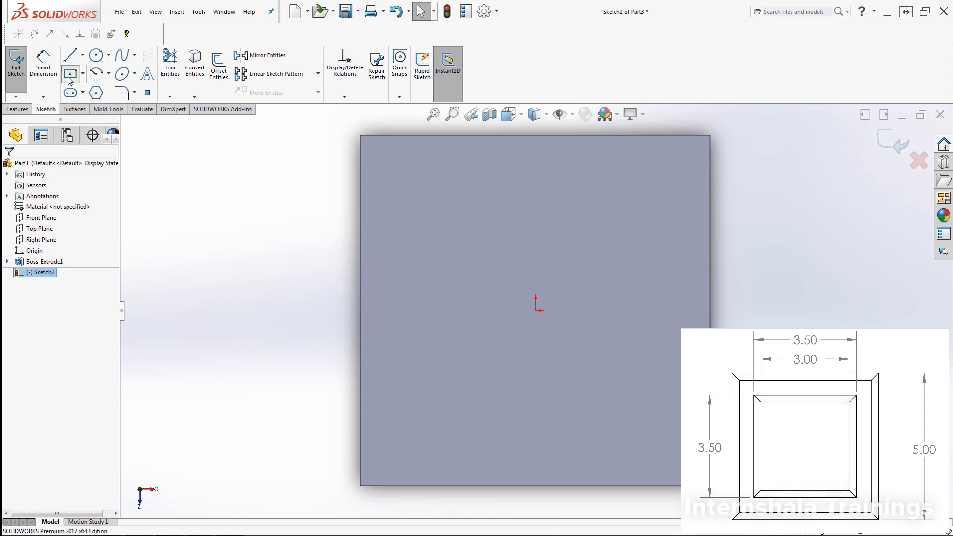
{"action": "left_click", "coordinate": [536, 311]}
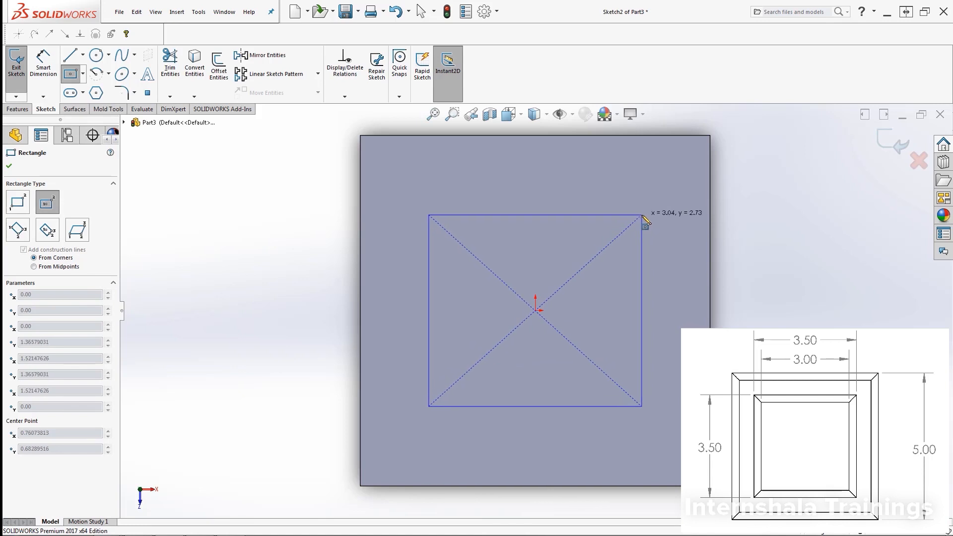
{"action": "left_click", "coordinate": [642, 215]}
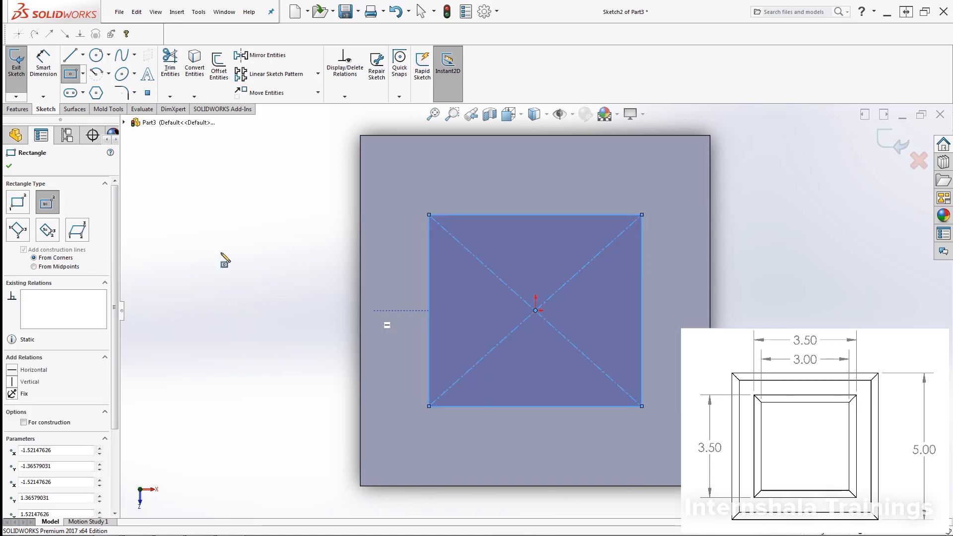
{"action": "key", "text": "Escape"}
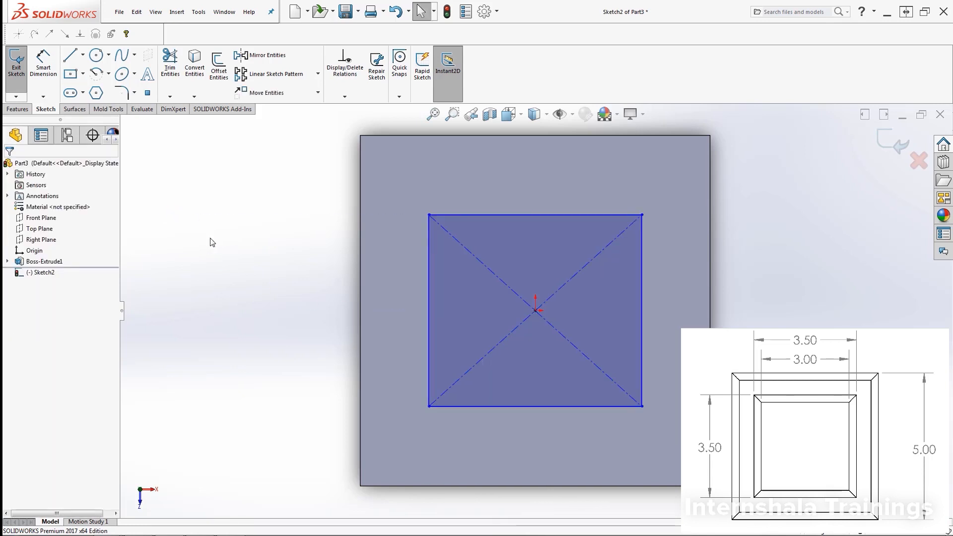
- Dimension the rectangle's bottom edge to 3.00 in
{"action": "left_click", "coordinate": [44, 82]}
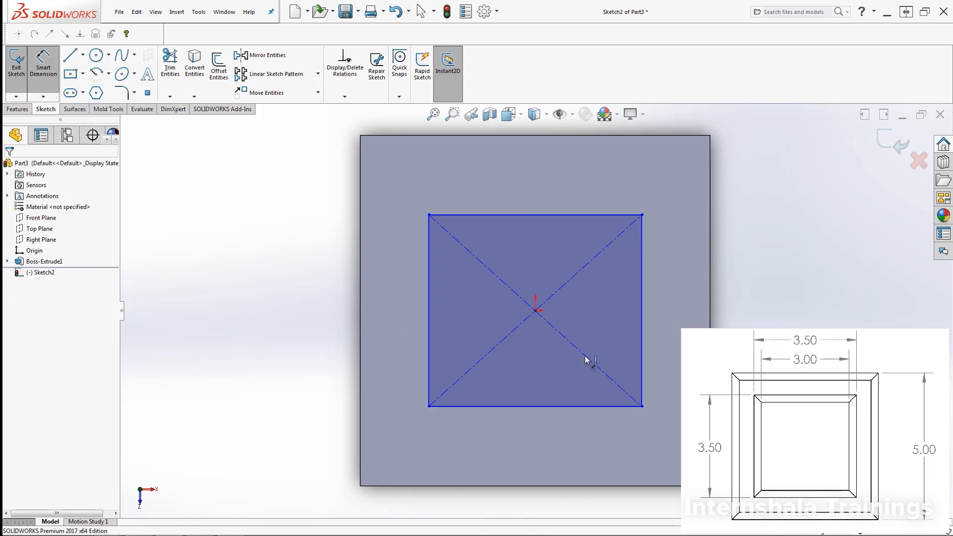
{"action": "left_click", "coordinate": [591, 410]}
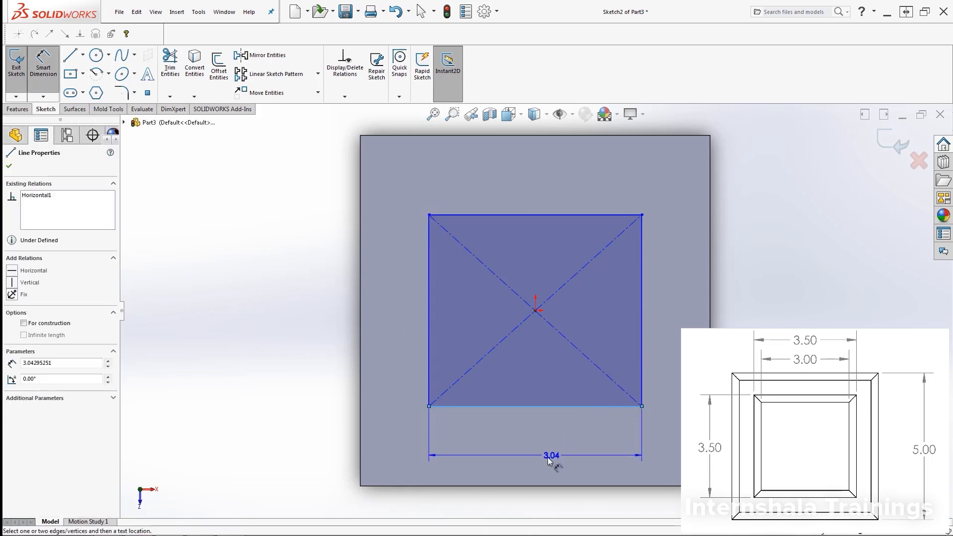
{"action": "left_click", "coordinate": [549, 460]}
{"action": "type", "text": "3"}
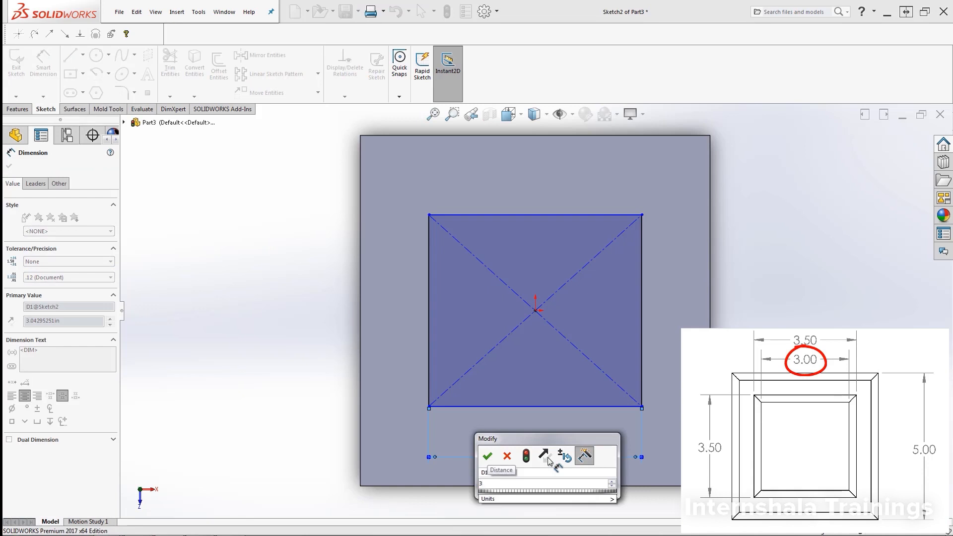
{"action": "key", "text": "Return"}
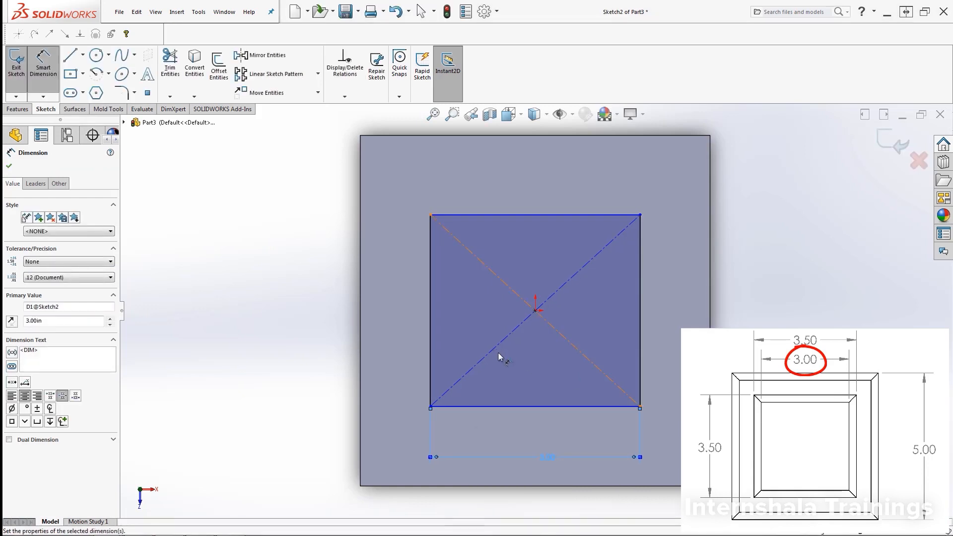
{"action": "key", "text": "Escape"}
{"action": "key", "text": "Escape"}
- Make the bottom and right edges Equal, turning the rectangle into a square
{"action": "left_click", "coordinate": [546, 406]}
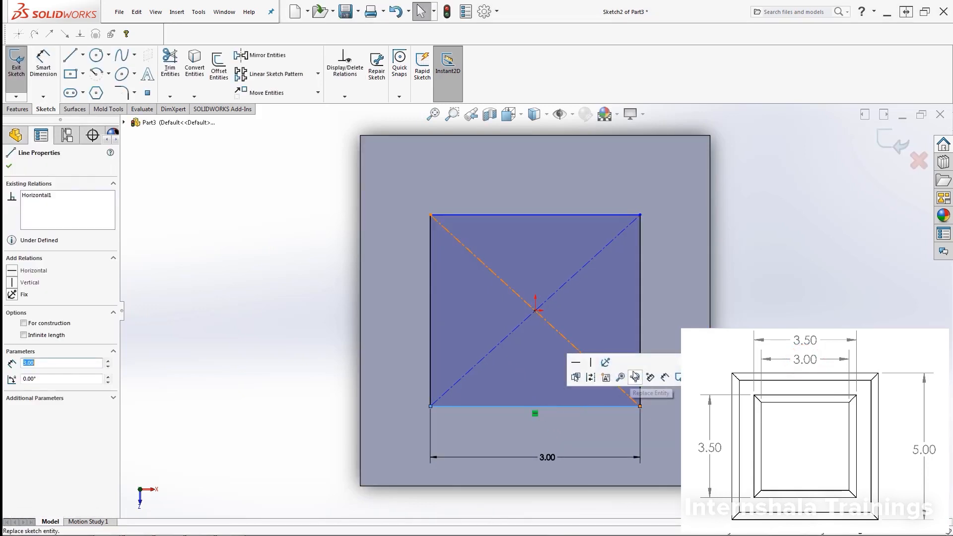
{"action": "left_click", "coordinate": [639, 340], "text": "ctrl"}
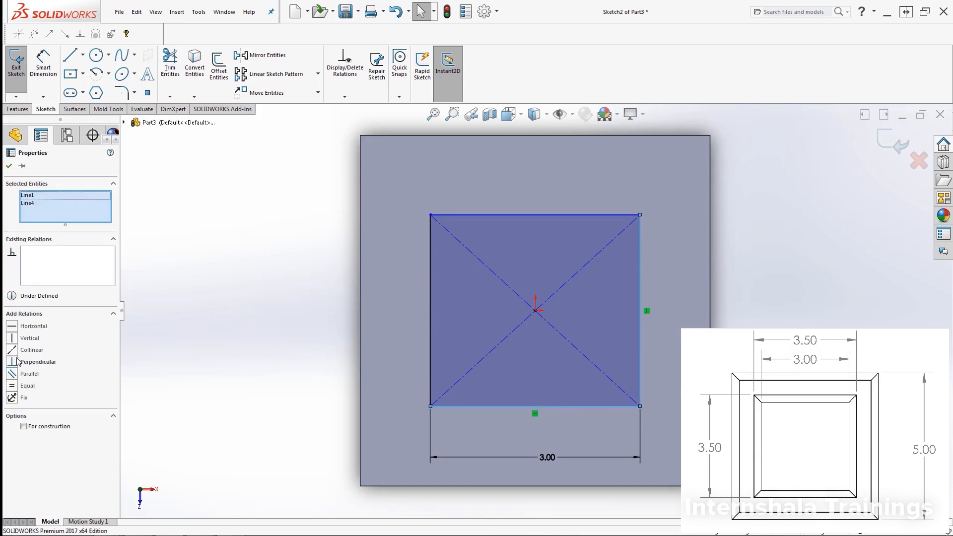
{"action": "left_click", "coordinate": [12, 386]}
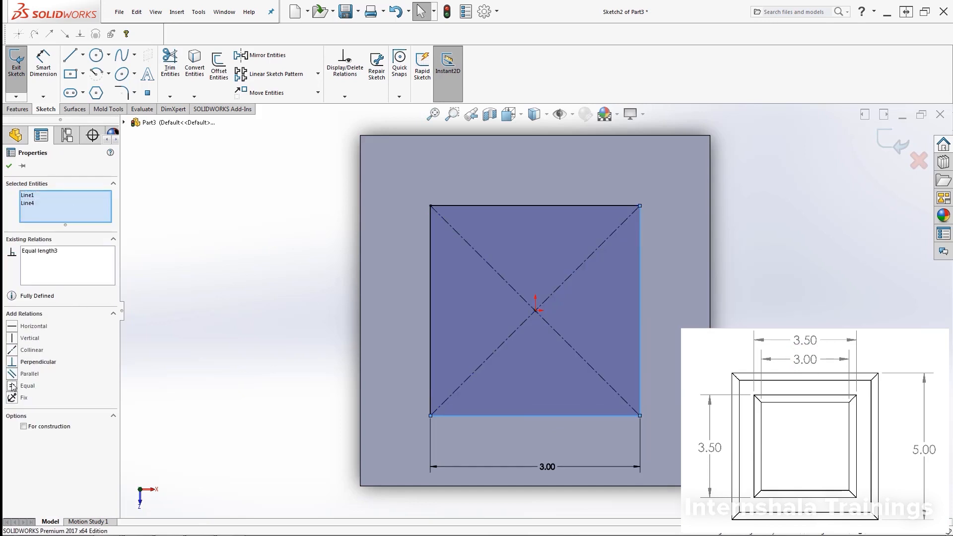
{"action": "left_click", "coordinate": [342, 386]}
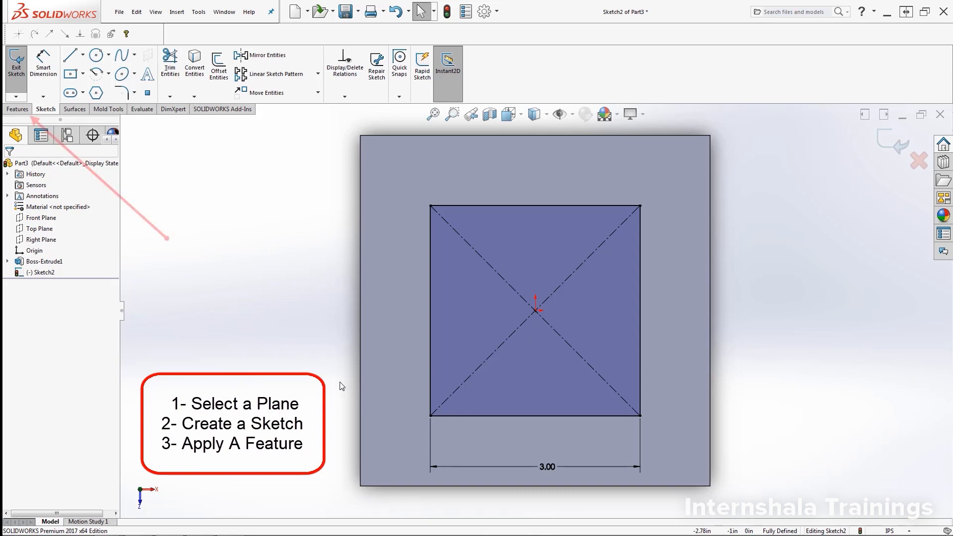
- Begin an Extruded Cut from the square sketch and orbit to preview the 5.00 in cut
{"action": "left_click", "coordinate": [20, 110]}
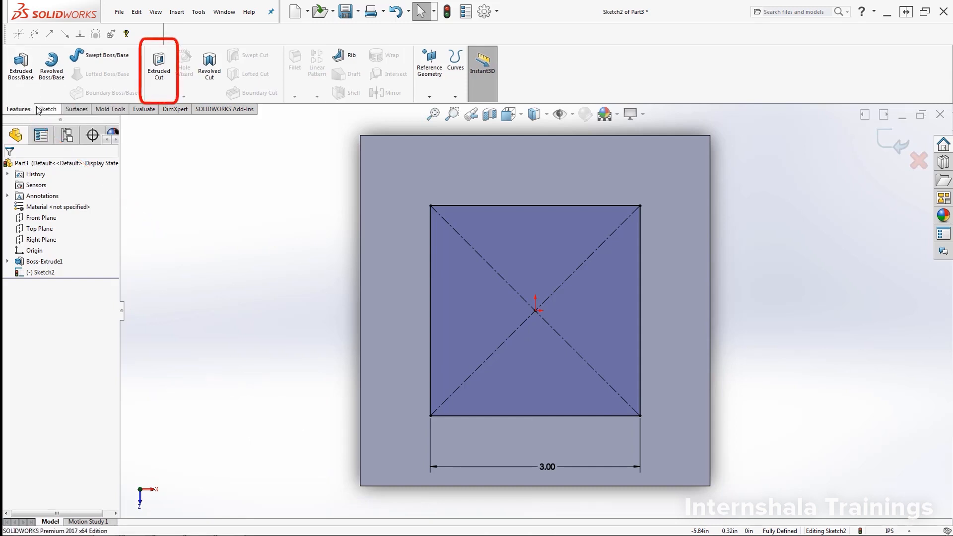
{"action": "left_click", "coordinate": [159, 80]}
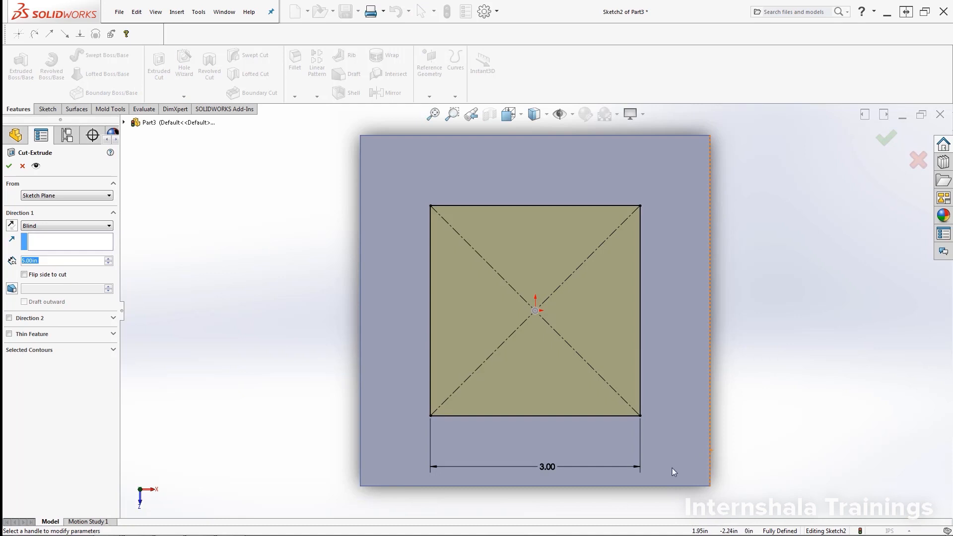
{"action": "middle_click_drag", "start_coordinate": [754, 393], "coordinate": [691, 423]}
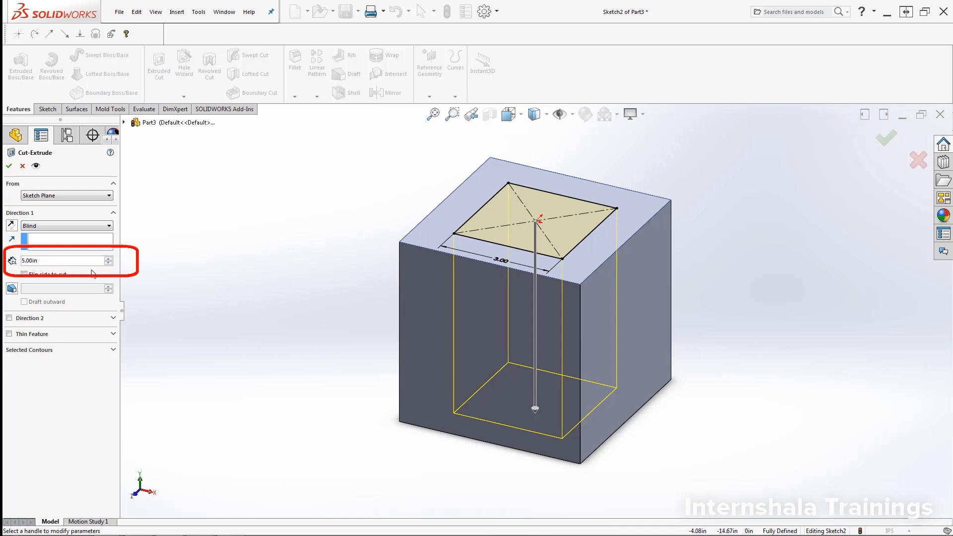
- Spin the cut depth down from 5.00 in, then back up to 3.00 in
{"action": "left_click", "coordinate": [109, 263]}
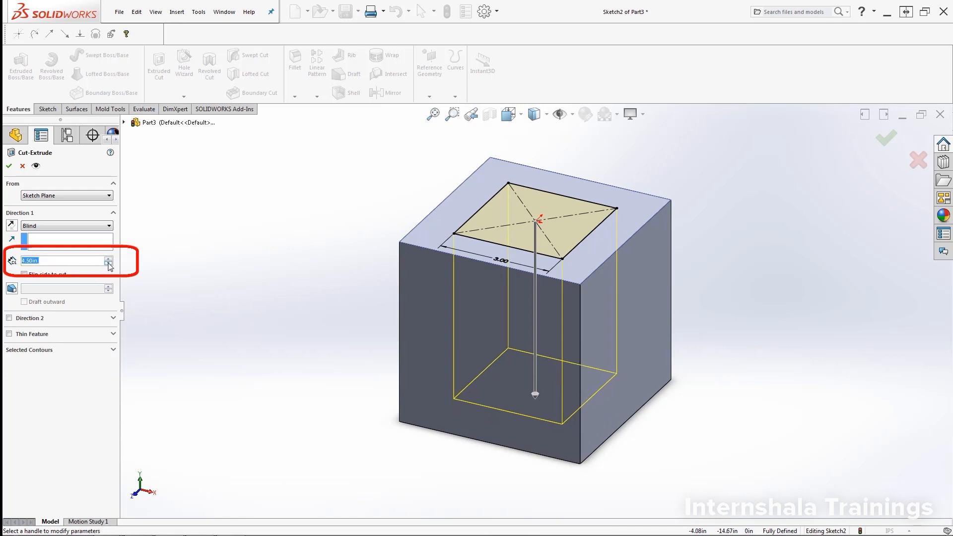
{"action": "left_click", "coordinate": [109, 264]}
{"action": "left_click", "coordinate": [108, 264]}
{"action": "left_click", "coordinate": [109, 264]}
{"action": "left_click", "coordinate": [108, 264]}
{"action": "left_click", "coordinate": [108, 263]}
{"action": "left_click", "coordinate": [109, 264]}
{"action": "left_click", "coordinate": [109, 263]}
{"action": "left_click", "coordinate": [109, 263]}
{"action": "left_click", "coordinate": [109, 264]}
{"action": "left_click", "coordinate": [109, 264]}
{"action": "left_click", "coordinate": [109, 264]}
{"action": "left_click", "coordinate": [108, 264]}
{"action": "left_click", "coordinate": [109, 264]}
{"action": "left_click", "coordinate": [109, 264]}
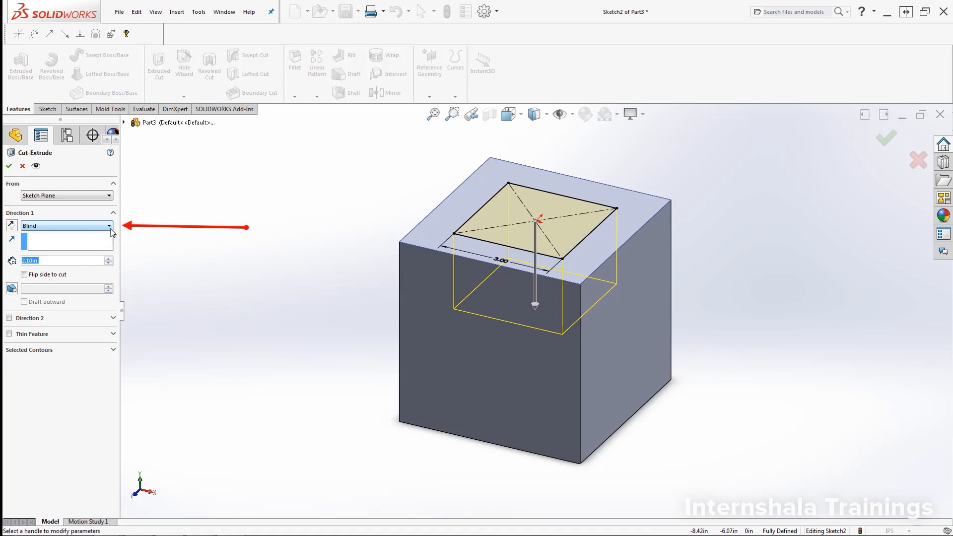
{"action": "left_click", "coordinate": [108, 258]}
{"action": "left_click", "coordinate": [109, 258]}
{"action": "left_click", "coordinate": [108, 258]}
{"action": "left_click", "coordinate": [108, 258]}
{"action": "left_click", "coordinate": [108, 259]}
{"action": "left_click", "coordinate": [109, 258]}
{"action": "left_click", "coordinate": [108, 258]}
{"action": "left_click", "coordinate": [109, 258]}
{"action": "left_click", "coordinate": [108, 258]}
- Set the cut to Through All and apply it, creating Cut-Extrude1
{"action": "left_click", "coordinate": [106, 229]}
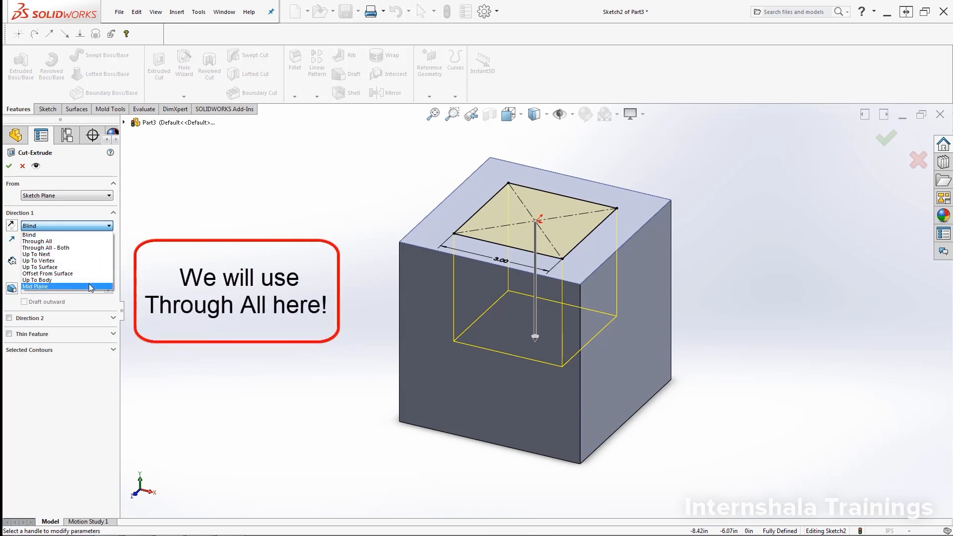
{"action": "left_click", "coordinate": [93, 246]}
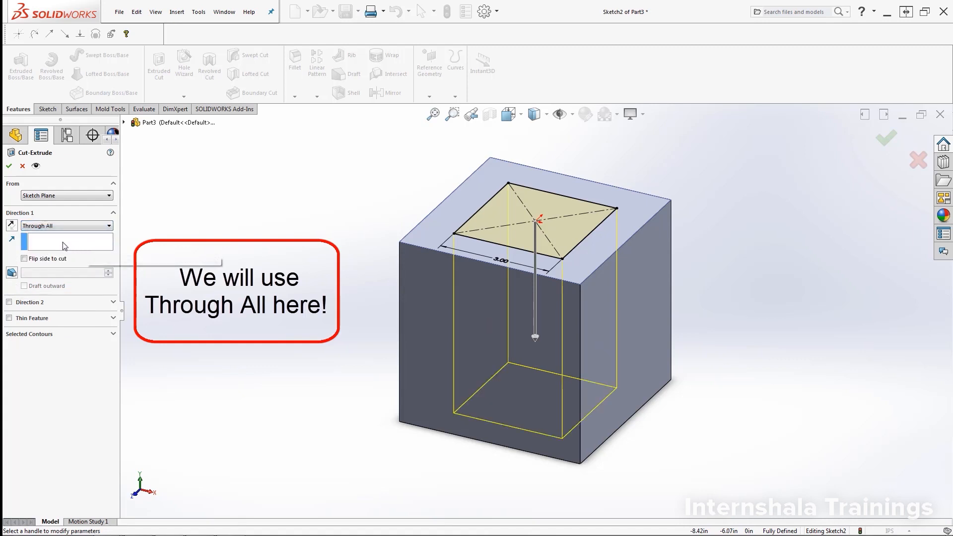
{"action": "left_click", "coordinate": [8, 167]}
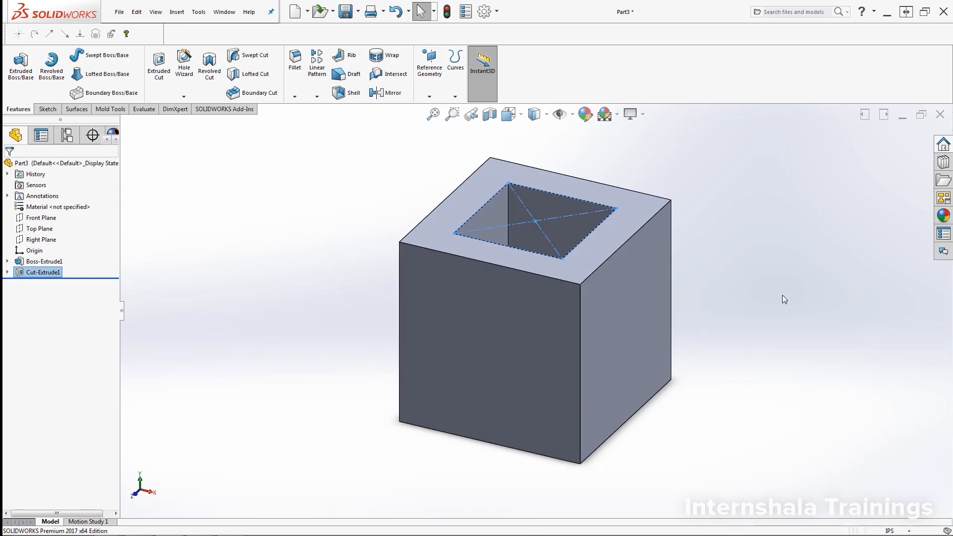
{"action": "left_click", "coordinate": [749, 242]}
- Orbit the cube and launch the Fillet feature
{"action": "middle_click_drag", "start_coordinate": [749, 241], "coordinate": [738, 264]}
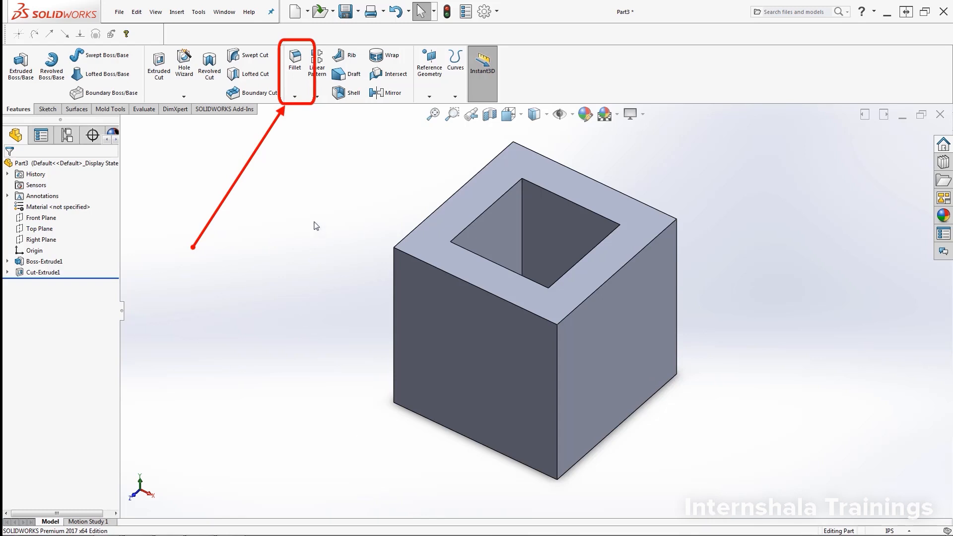
{"action": "left_click", "coordinate": [302, 75]}
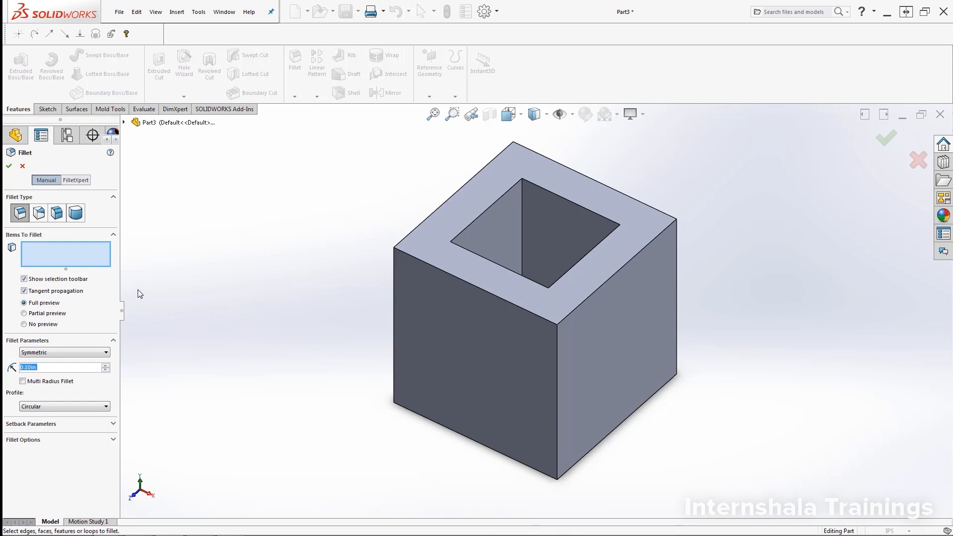
- Add the cube's four outer top edges to Items To Fillet
{"action": "left_click", "coordinate": [79, 263]}
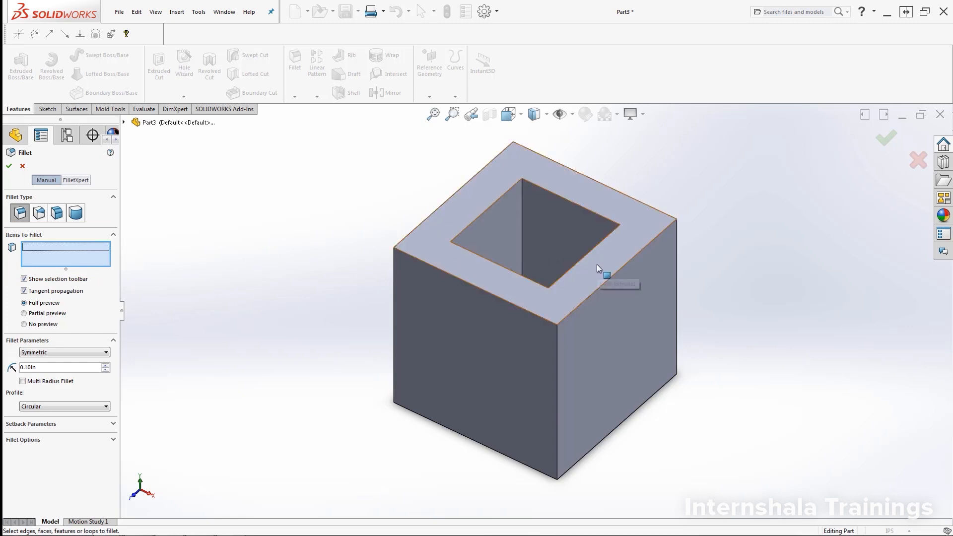
{"action": "left_click", "coordinate": [609, 279]}
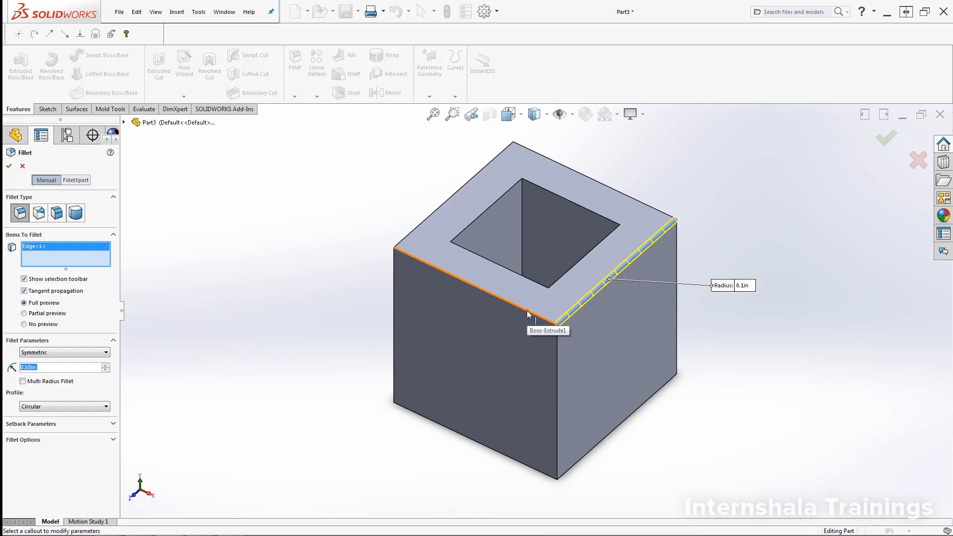
{"action": "left_click", "coordinate": [475, 286]}
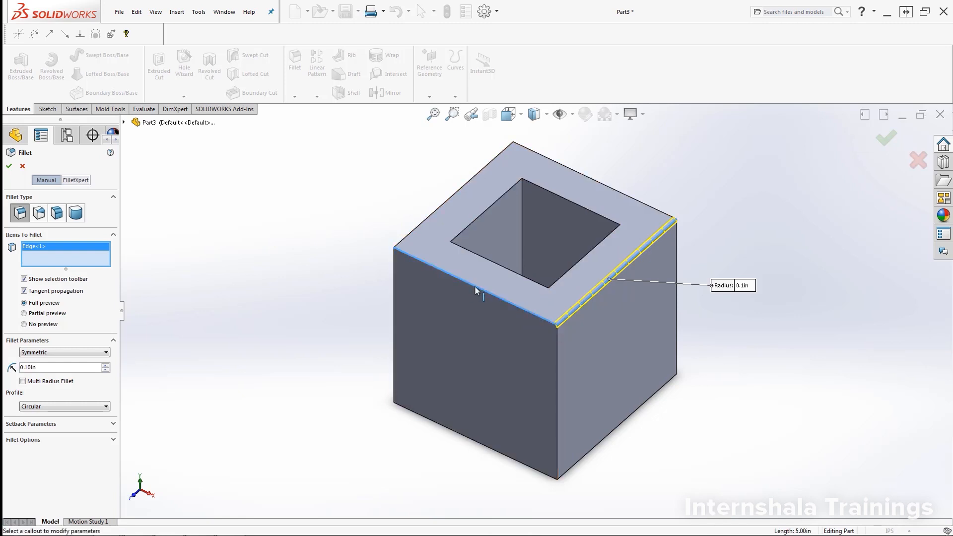
{"action": "left_click", "coordinate": [425, 224]}
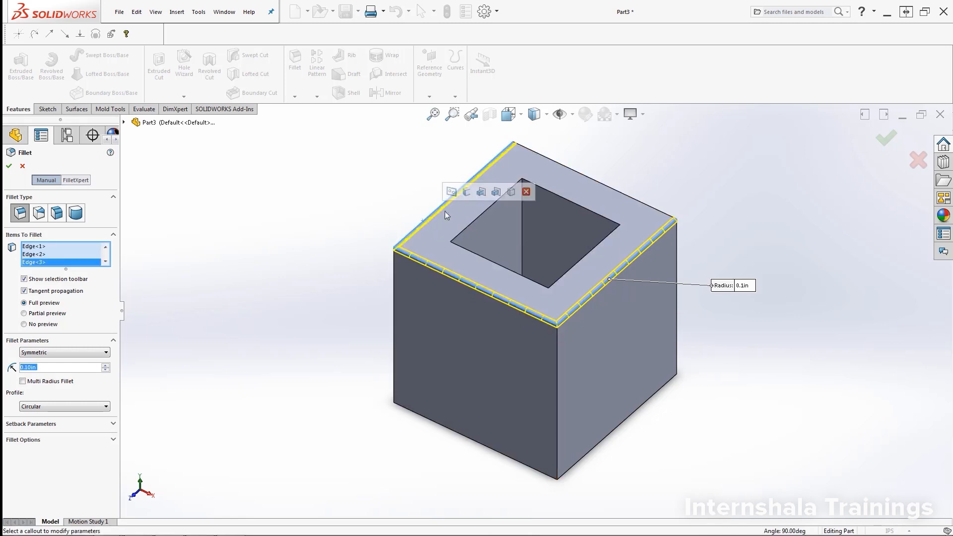
{"action": "left_click", "coordinate": [587, 175]}
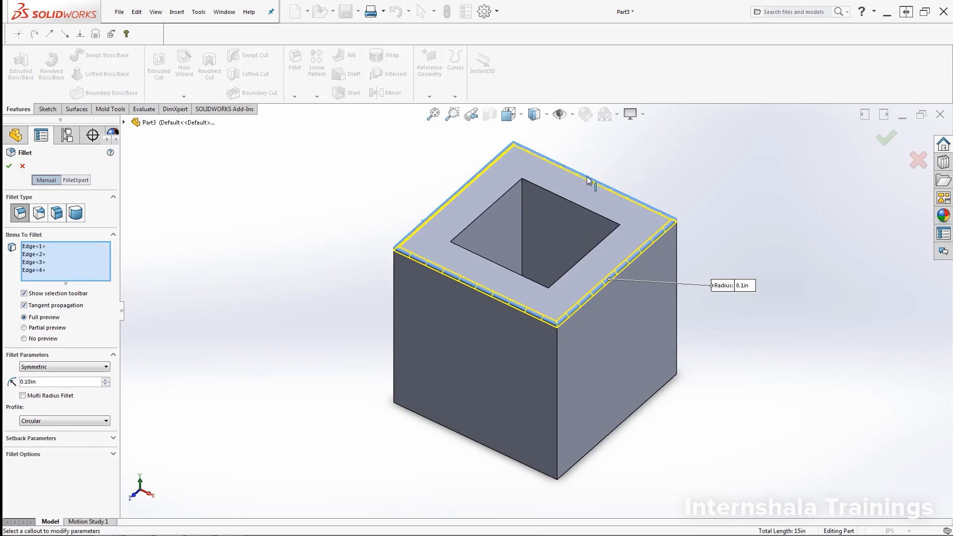
- Add the square hole's four top edges, then orbit to view the underside
{"action": "left_click", "coordinate": [570, 201]}
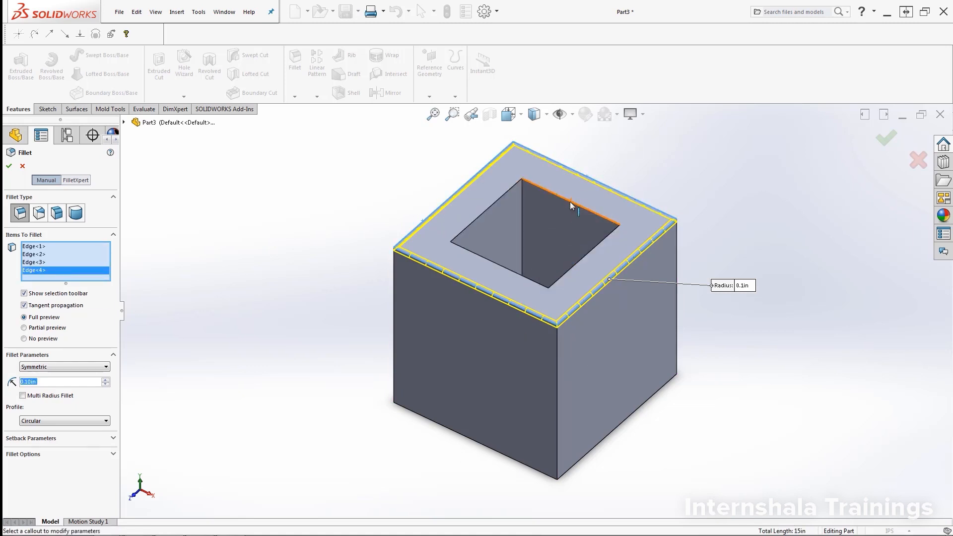
{"action": "left_click", "coordinate": [580, 260]}
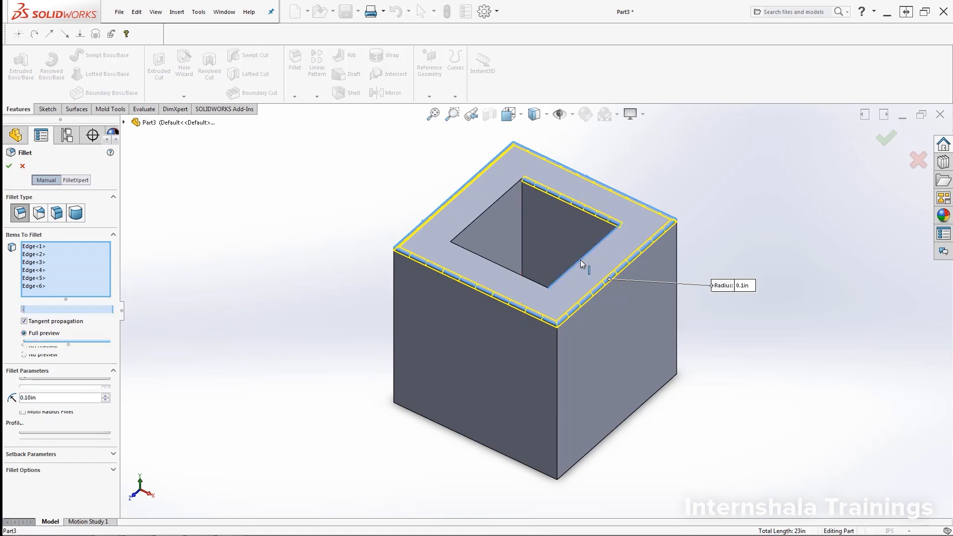
{"action": "left_click", "coordinate": [523, 276]}
{"action": "left_click", "coordinate": [482, 213]}
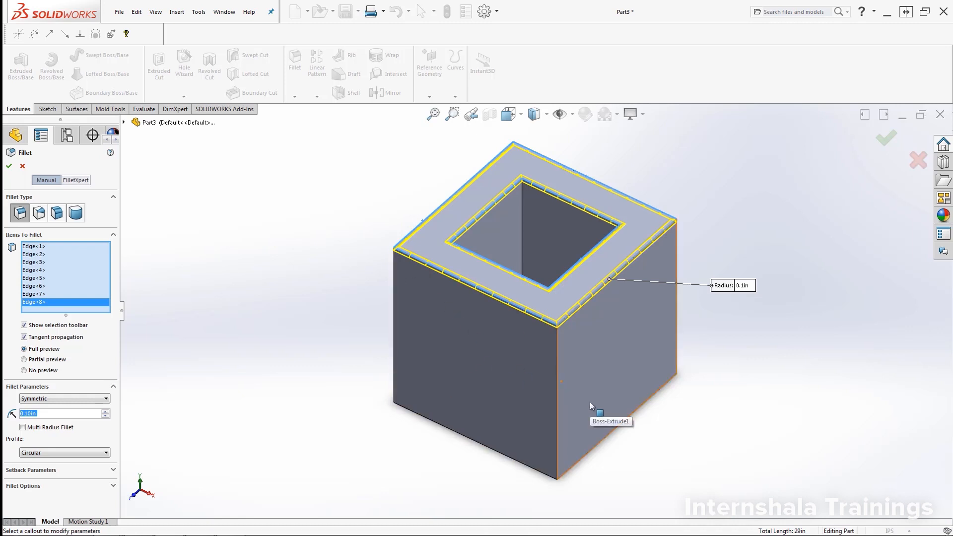
{"action": "middle_click_drag", "start_coordinate": [714, 470], "coordinate": [725, 277]}
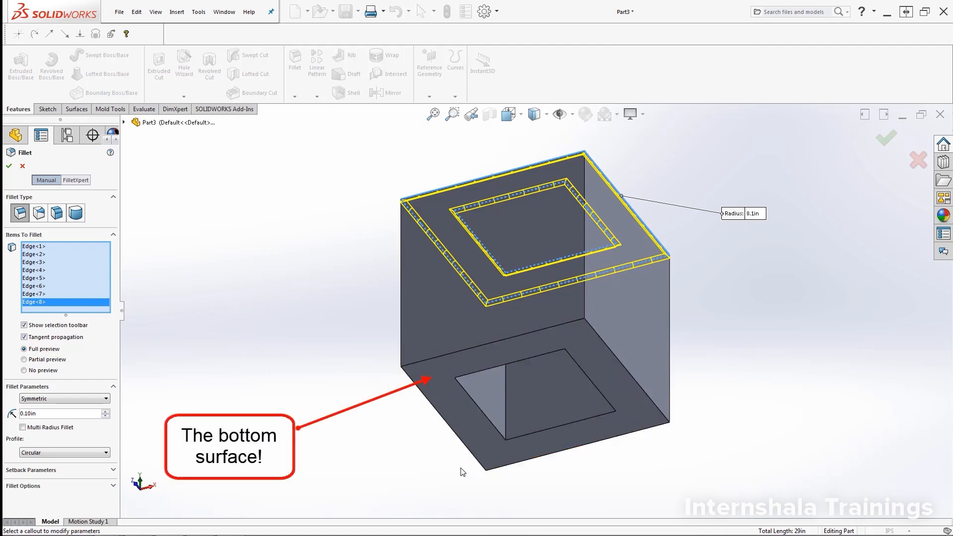
- Add the cube's bottom face (Face<1>) to the fillet selection alongside the eight top edges
{"action": "left_click", "coordinate": [607, 431]}
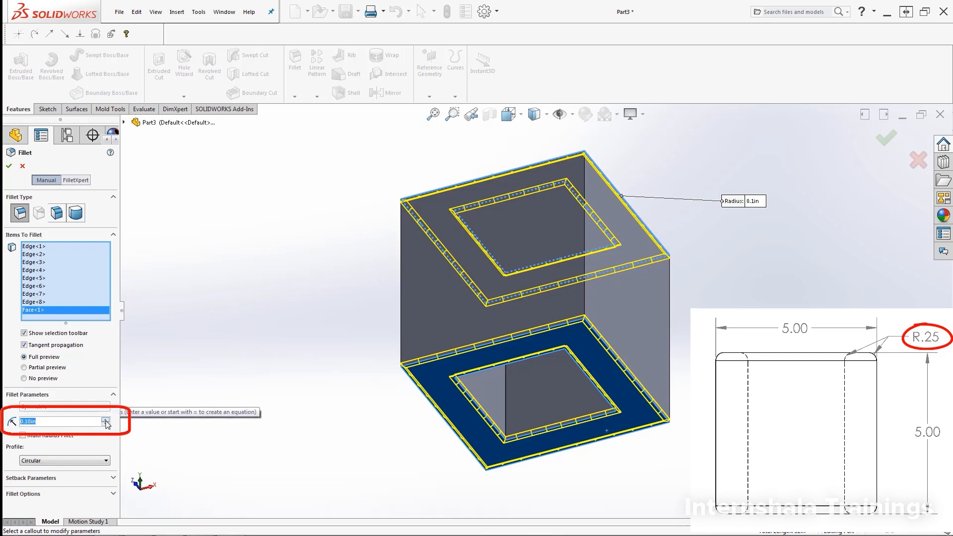
- Create Fillet1 at 0.25 in radius on the top and bottom-face edges, then view from above
{"action": "left_click", "coordinate": [106, 420]}
{"action": "left_click", "coordinate": [106, 420]}
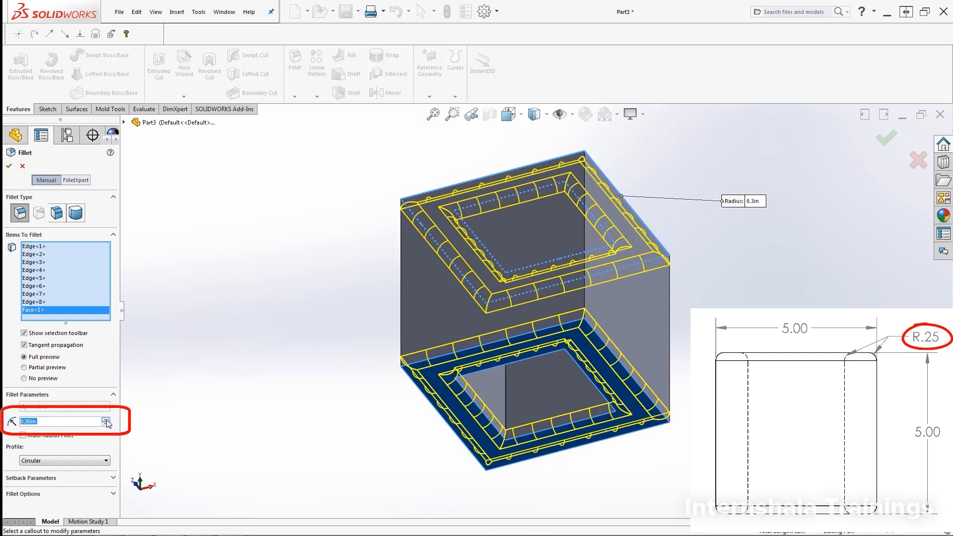
{"action": "left_click", "coordinate": [106, 420]}
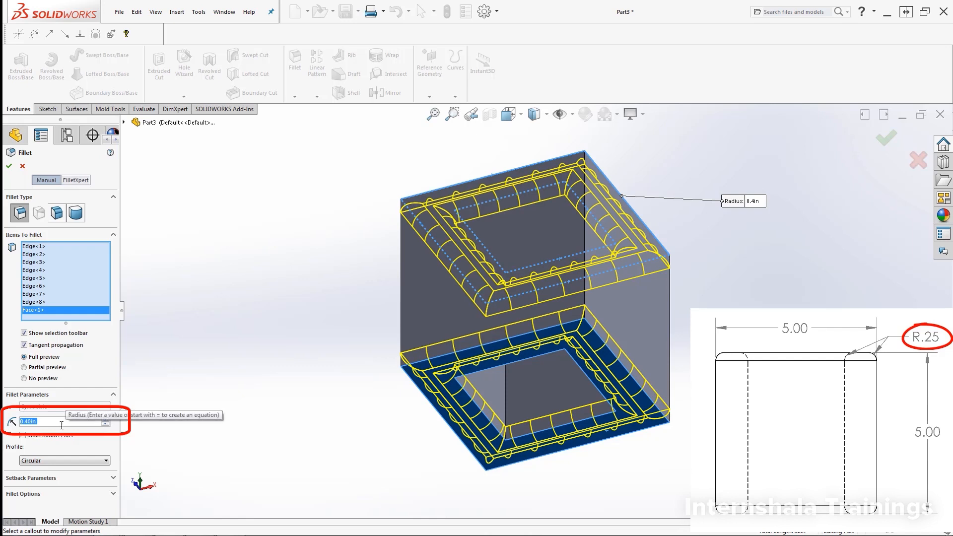
{"action": "left_click", "coordinate": [105, 423]}
{"action": "left_click", "coordinate": [106, 423]}
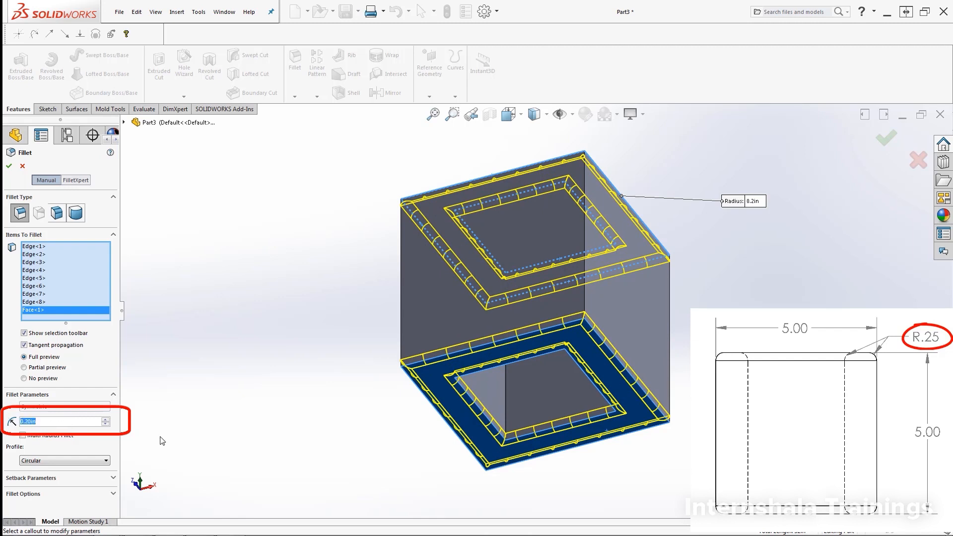
{"action": "type", "text": ".25"}
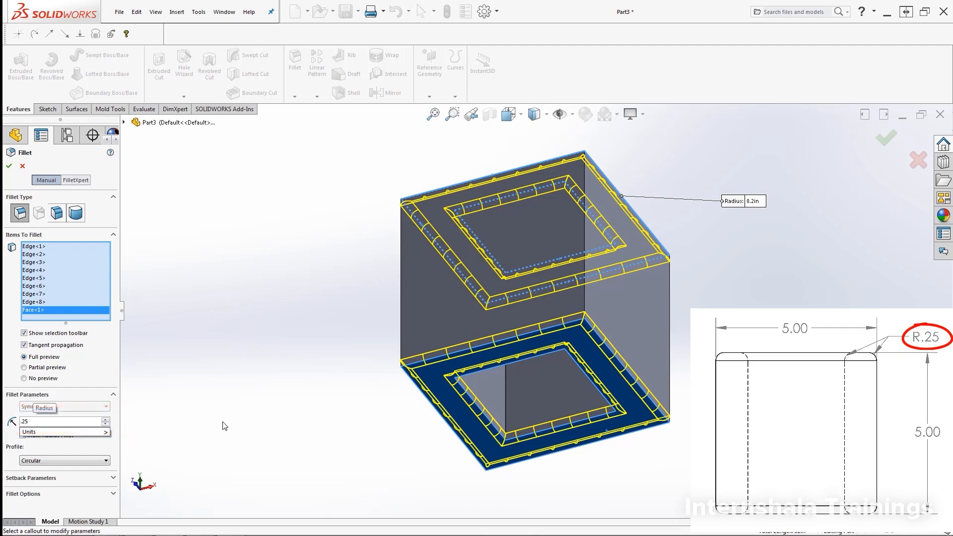
{"action": "mouse_move", "coordinate": [73, 433]}
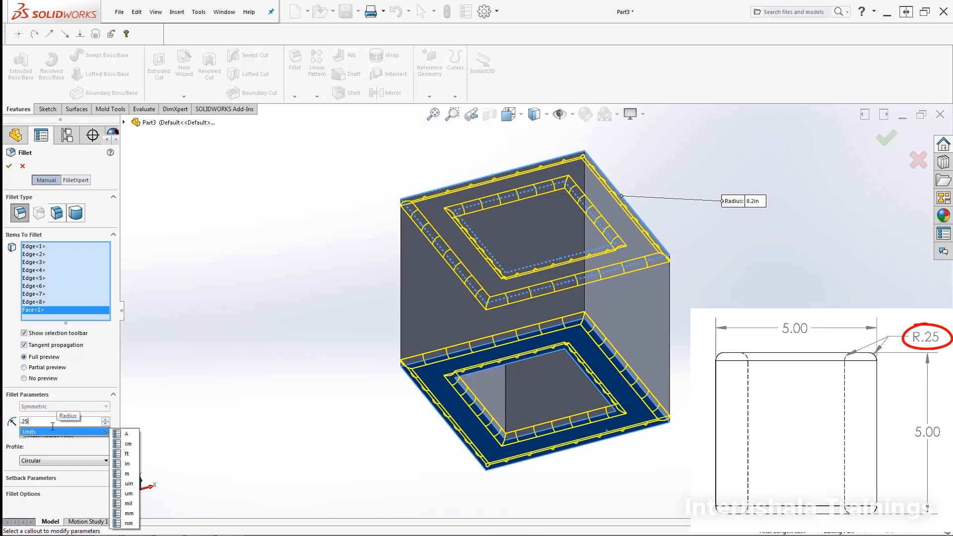
{"action": "key", "text": "Return"}
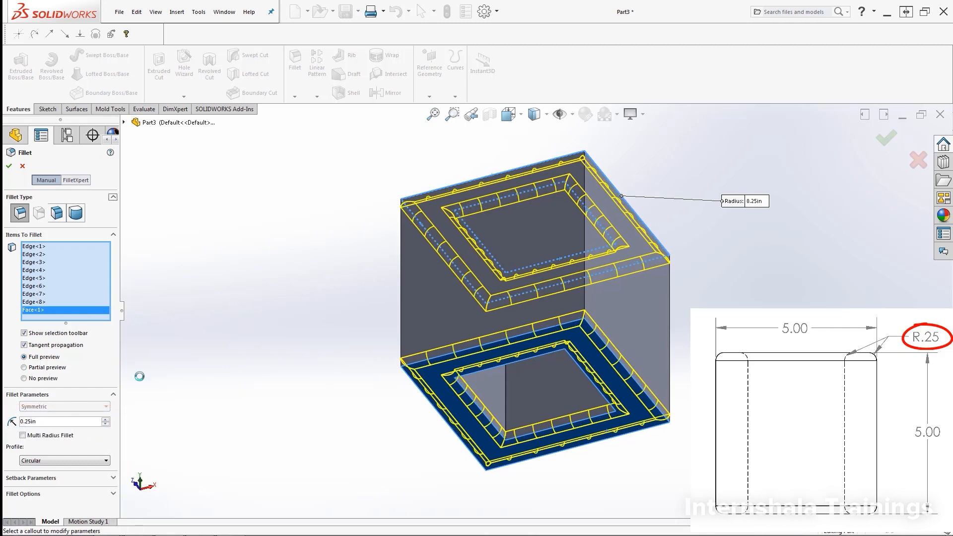
{"action": "left_click", "coordinate": [8, 167]}
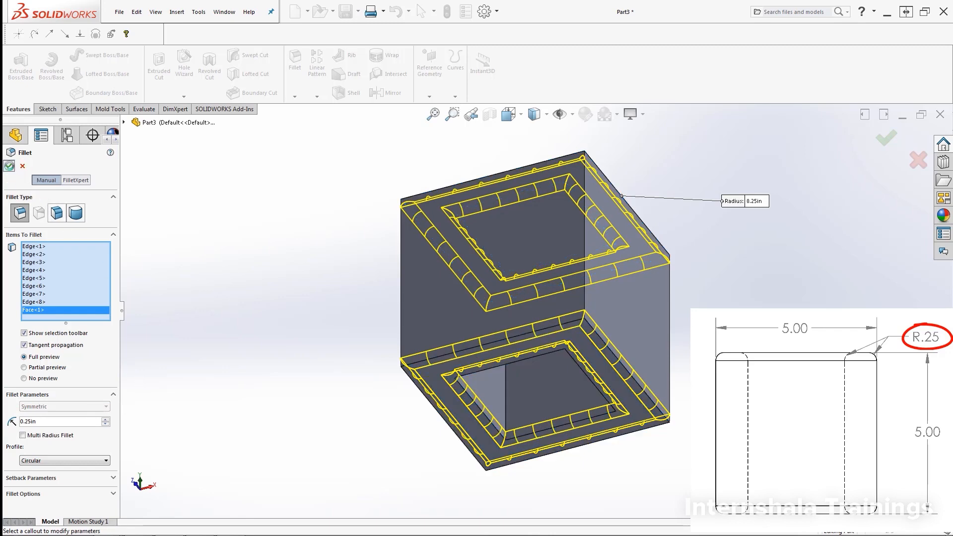
{"action": "left_click", "coordinate": [758, 268]}
{"action": "mouse_move", "coordinate": [719, 259]}
{"action": "middle_mouse_down"}
{"action": "mouse_move", "coordinate": [715, 345]}
{"action": "mouse_move", "coordinate": [752, 362]}
{"action": "mouse_move", "coordinate": [681, 400]}
{"action": "mouse_move", "coordinate": [728, 411]}
{"action": "middle_mouse_up"}
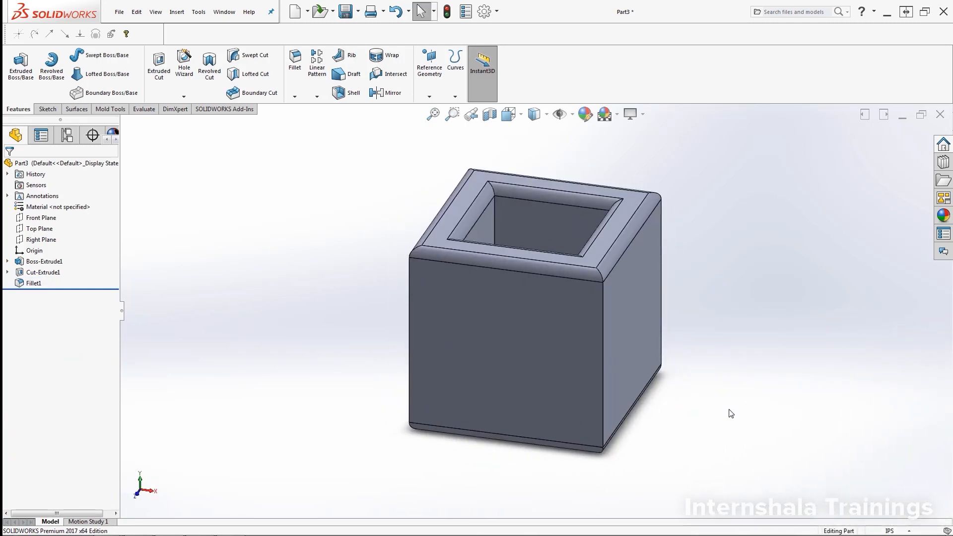